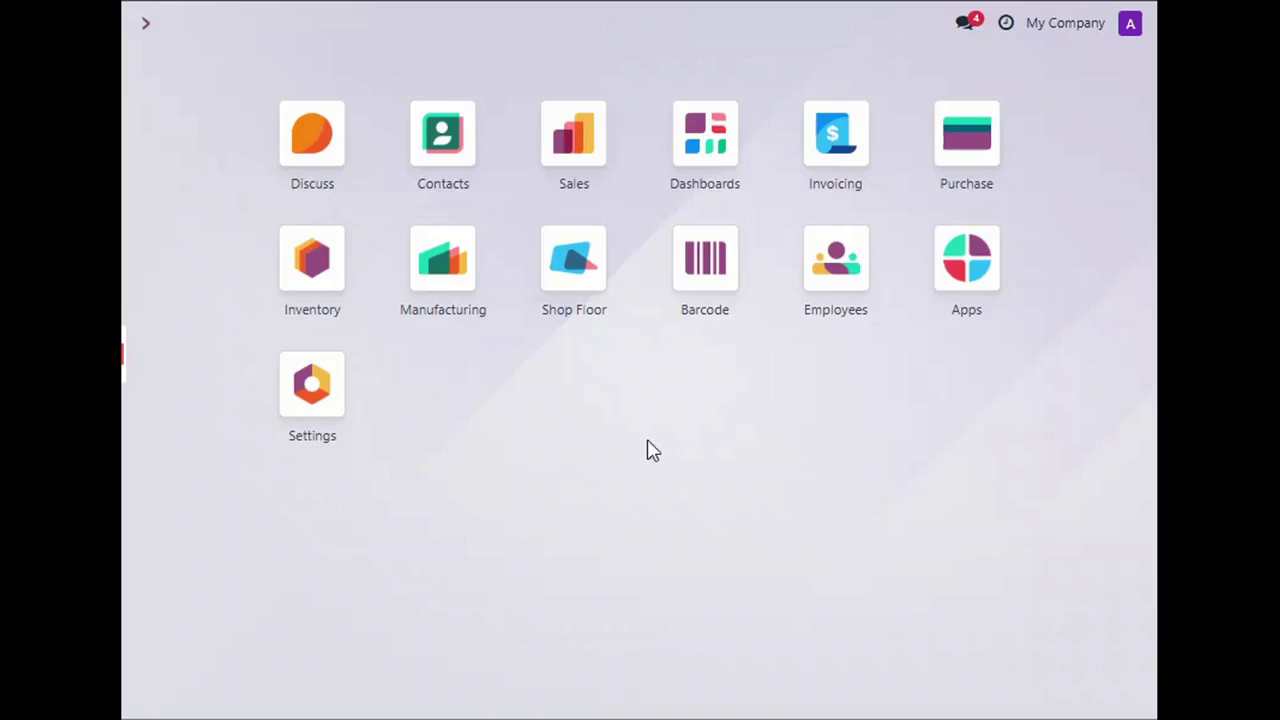
# Generate and download the 3CX CRM configuration file from Odoo Contacts using the prefilled base URL and API token, then close the wizard
pyautogui.click(452, 172)
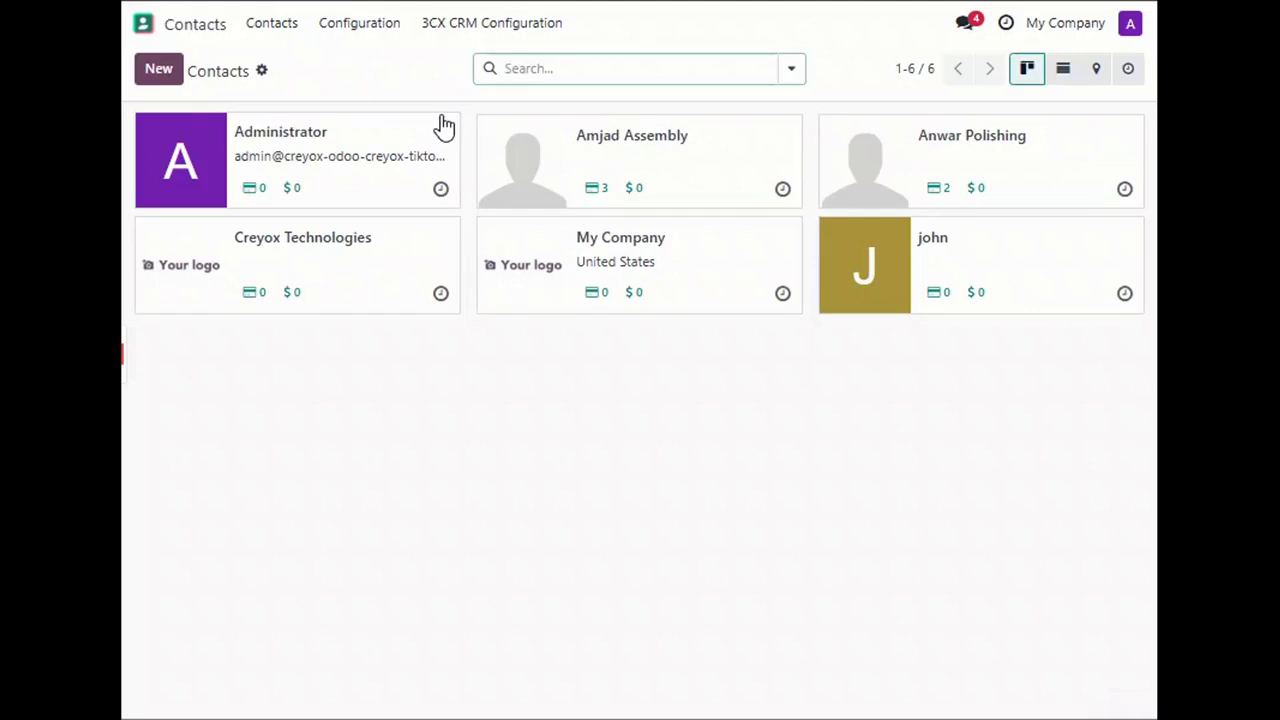
pyautogui.click(495, 38)
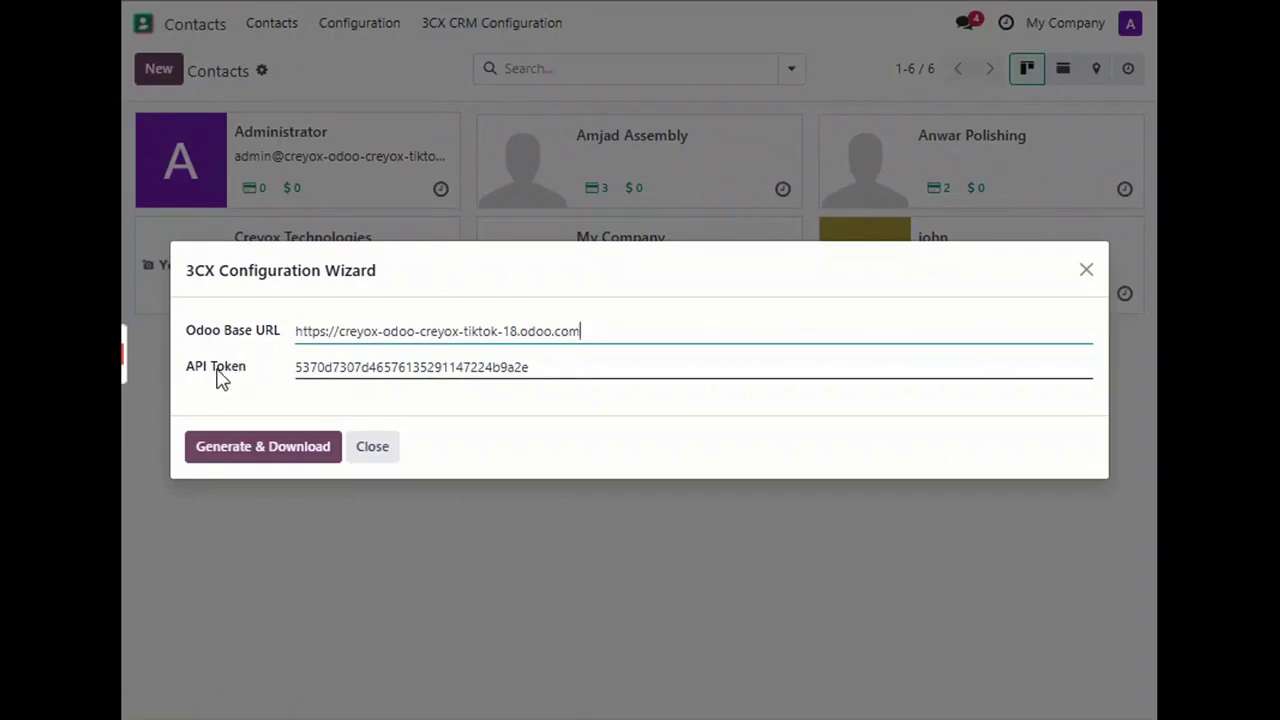
pyautogui.click(265, 458)
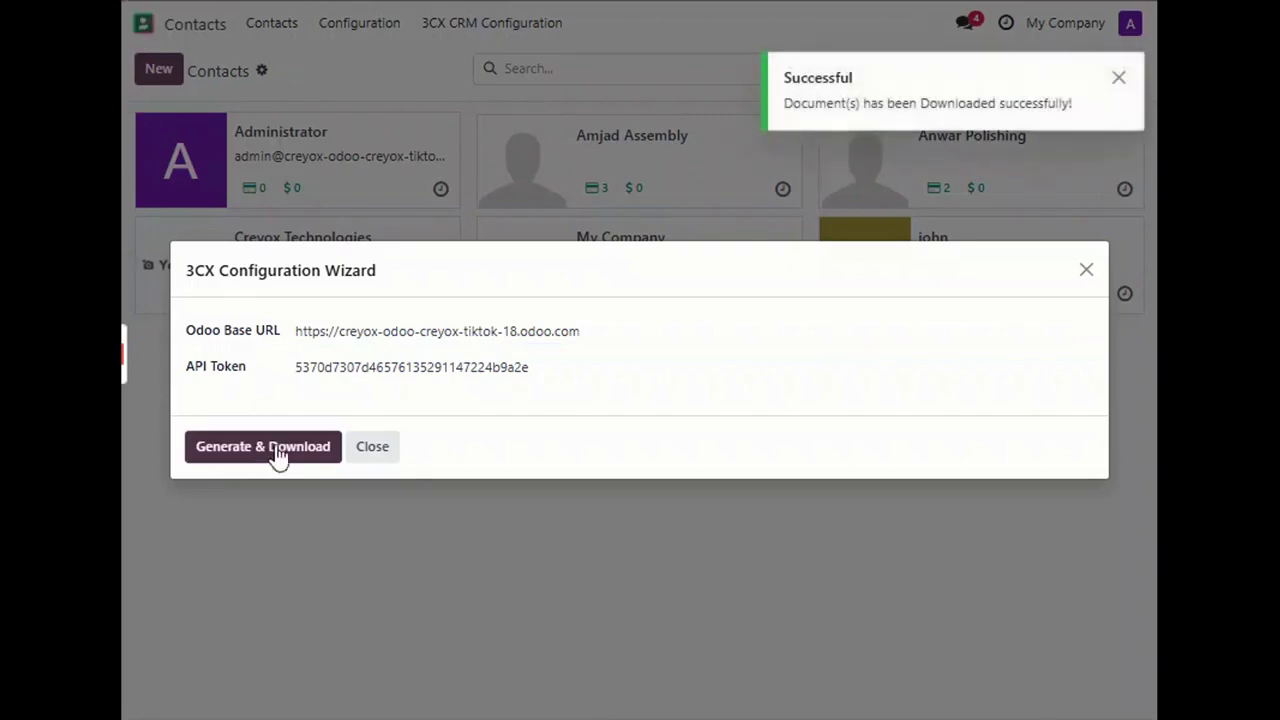
pyautogui.click(1086, 271)
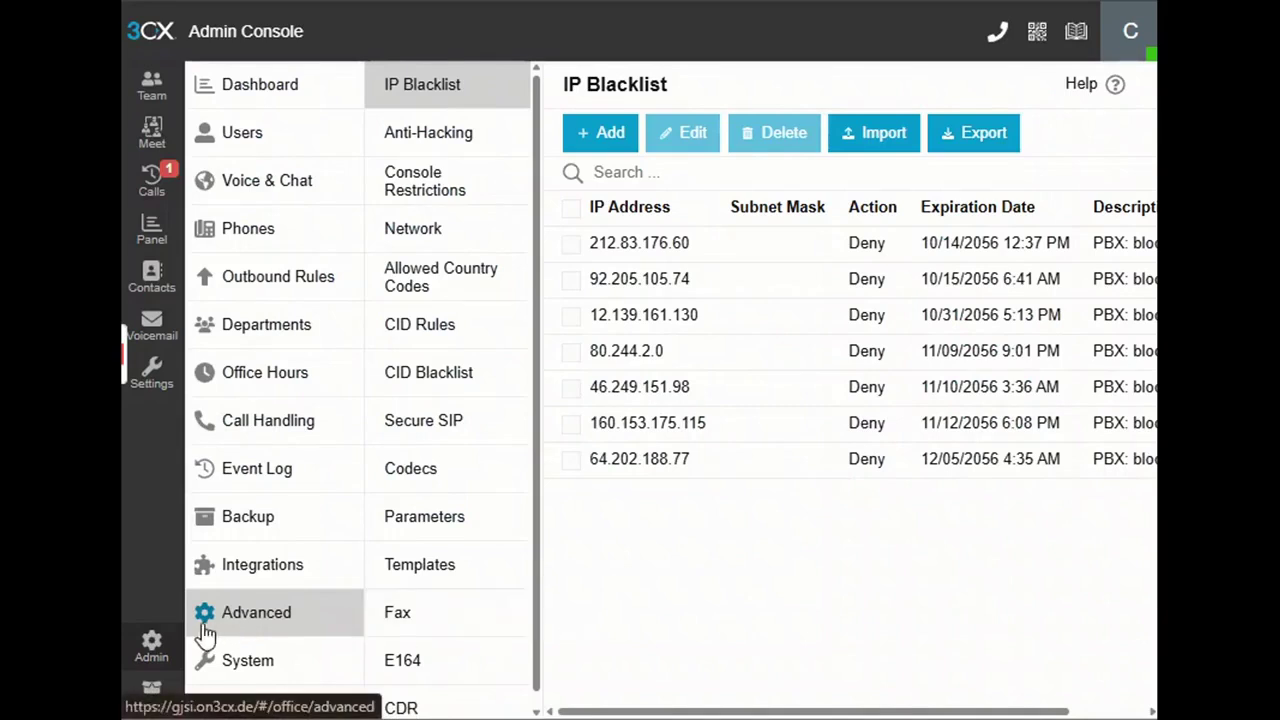
# Add the 3CX_Odoo_Config XML file as a CRM integration template in the 3CX Admin Console
pyautogui.click(257, 572)
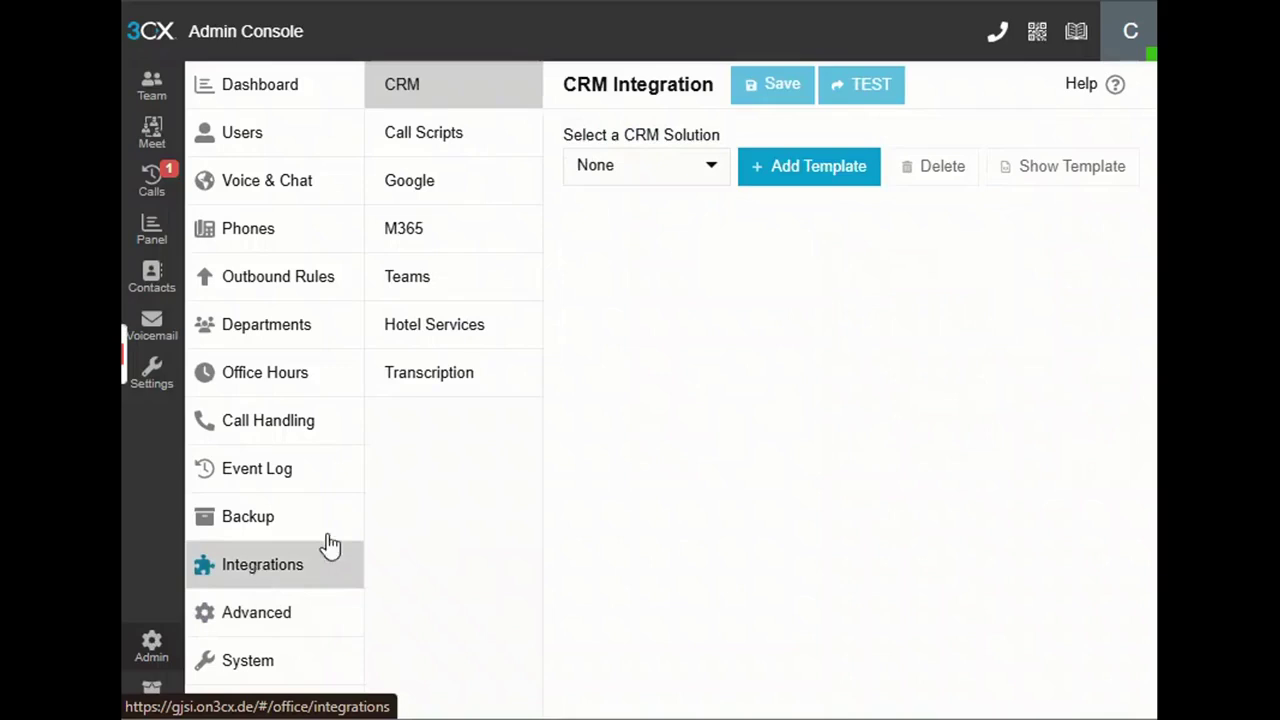
pyautogui.click(777, 167)
pyautogui.click(495, 82)
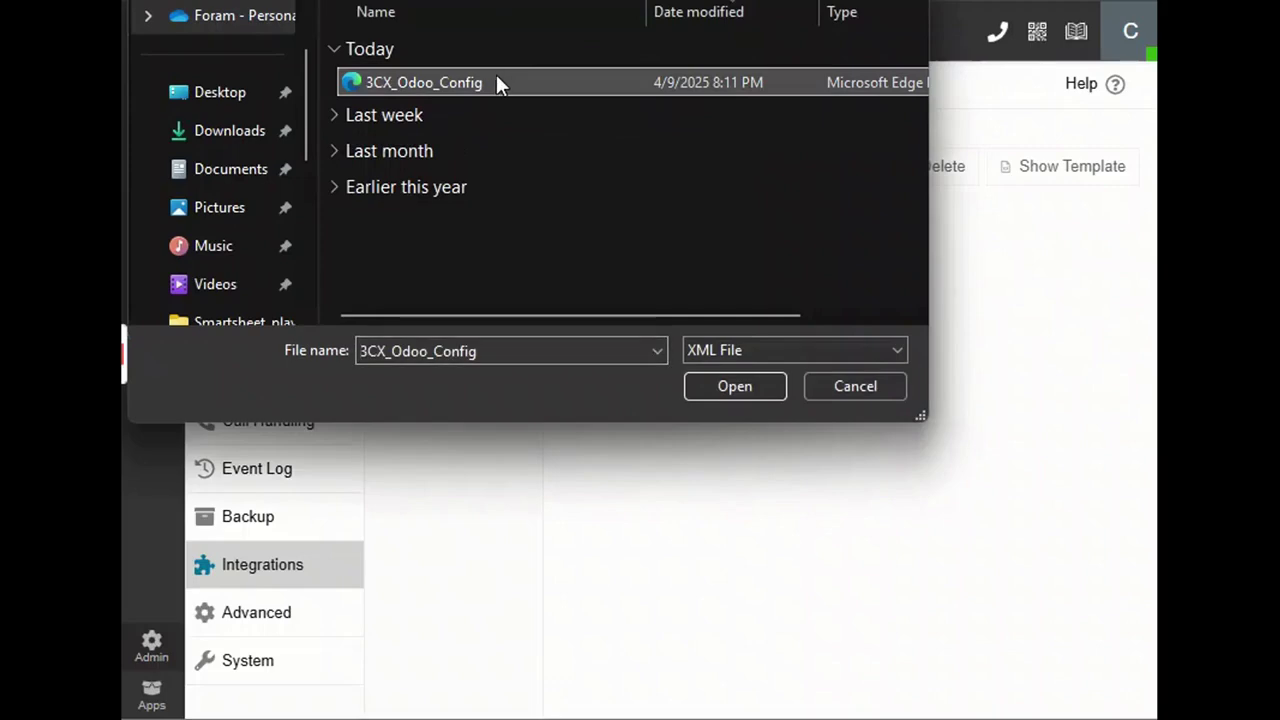
pyautogui.click(739, 386)
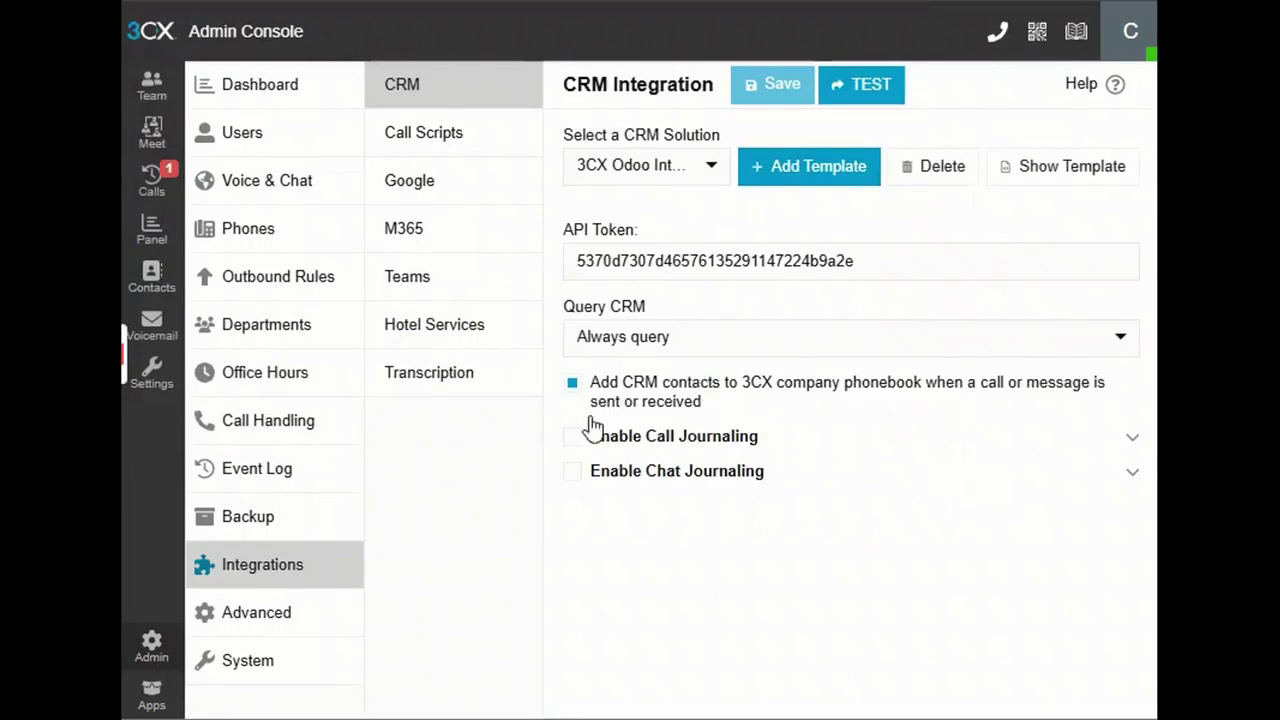
# Enable call journaling and chat journaling for the Odoo CRM integration and save the settings
pyautogui.click(573, 442)
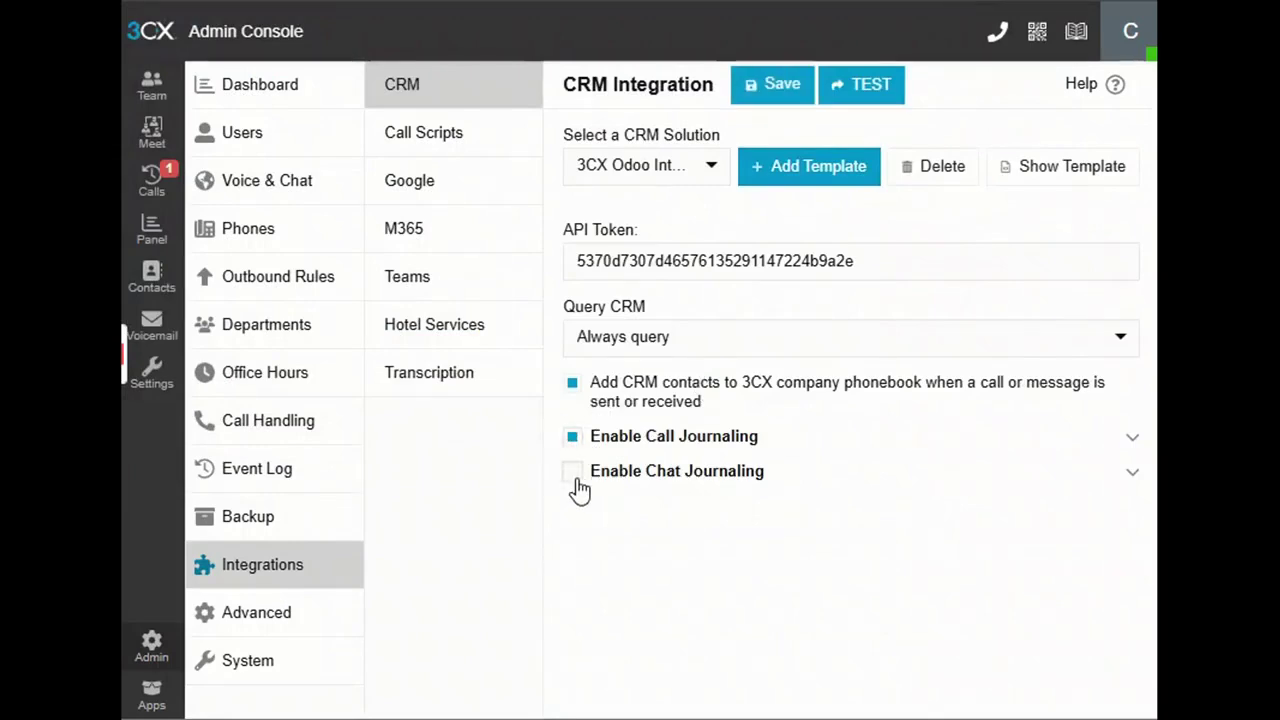
pyautogui.click(577, 481)
pyautogui.click(744, 480)
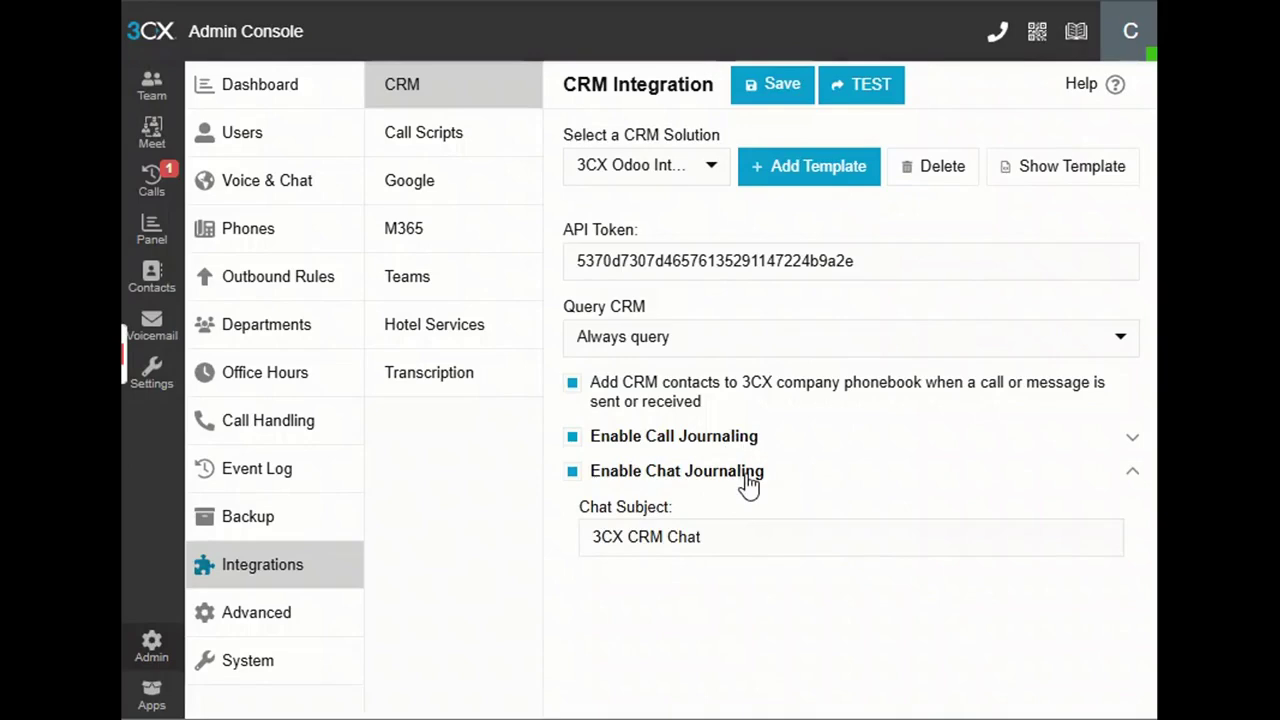
pyautogui.click(742, 478)
pyautogui.click(790, 100)
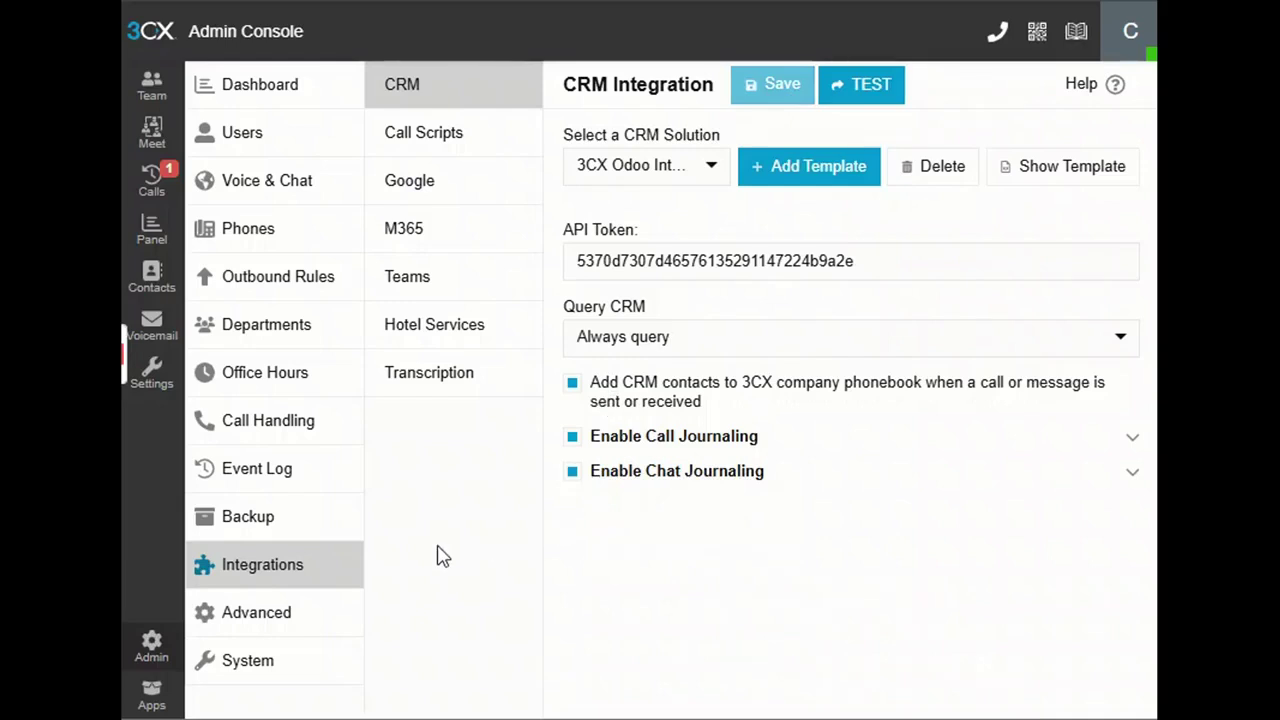
# Check which CRM integration mode is selected in the personal settings for opening contacts
pyautogui.click(145, 392)
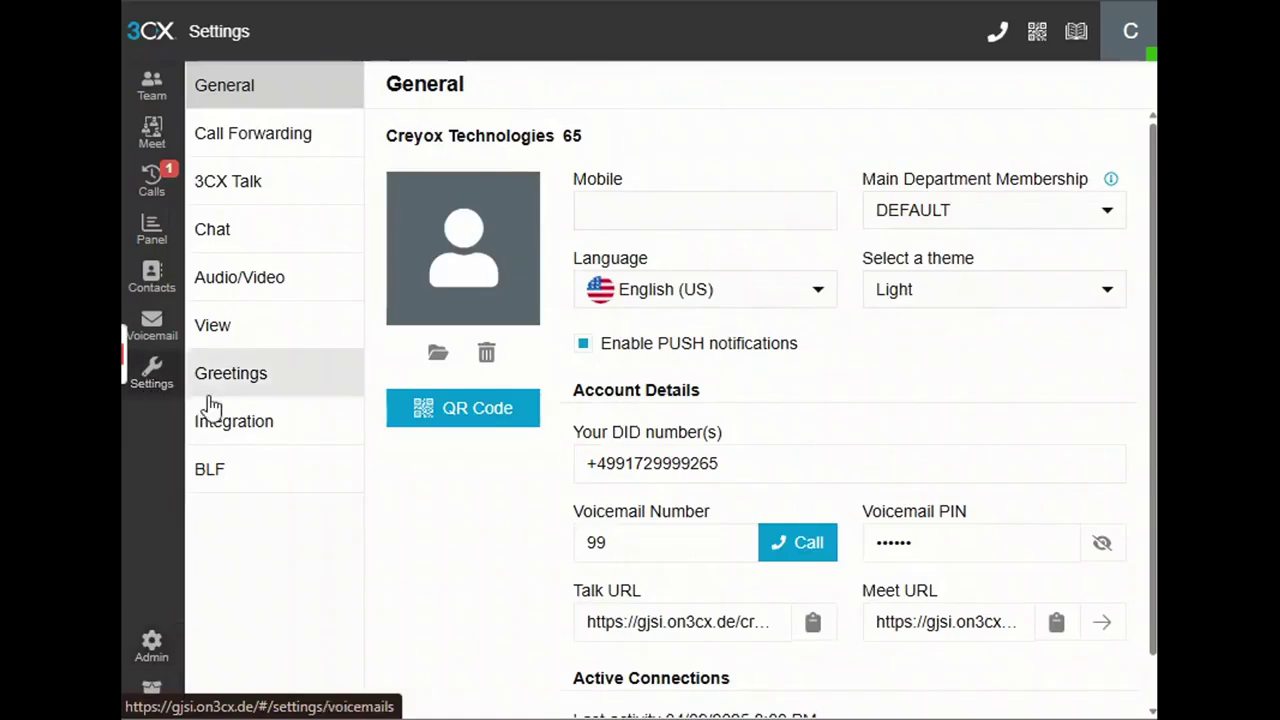
pyautogui.click(234, 432)
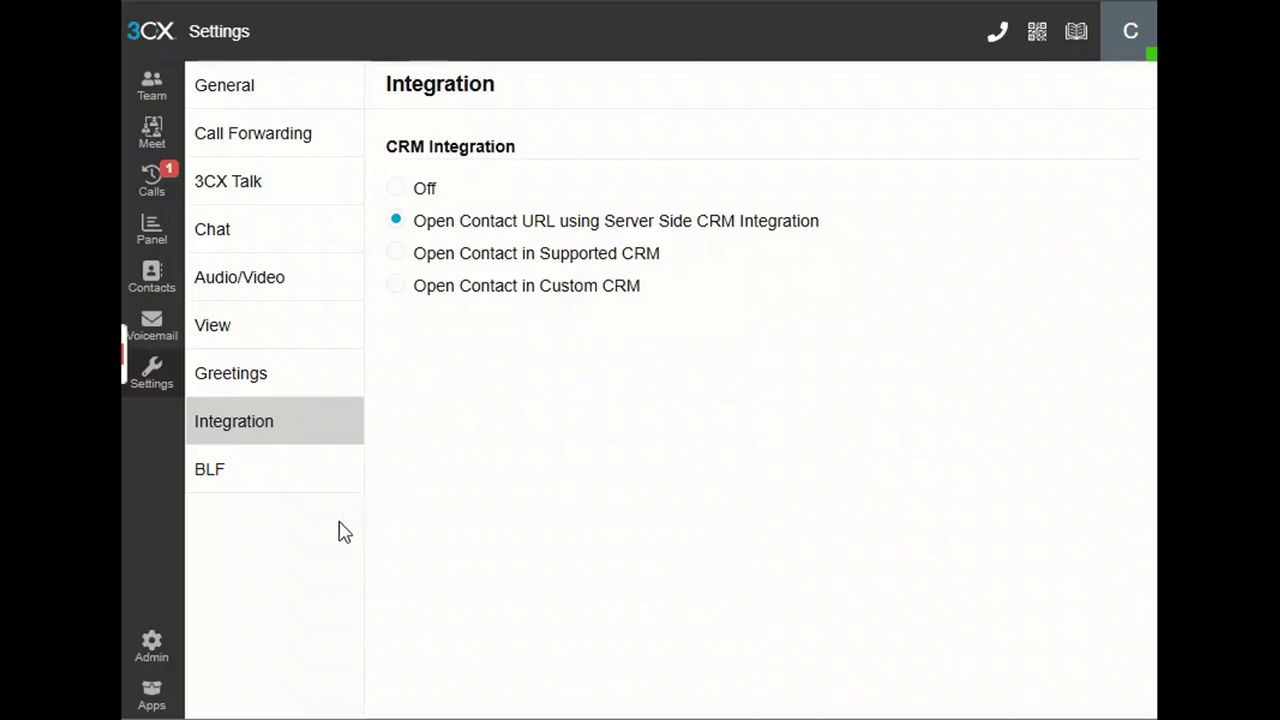
# Confirm the system phonebook's contact options with exact caller ID matching, First Name, Last Name display and Append Name
pyautogui.click(145, 645)
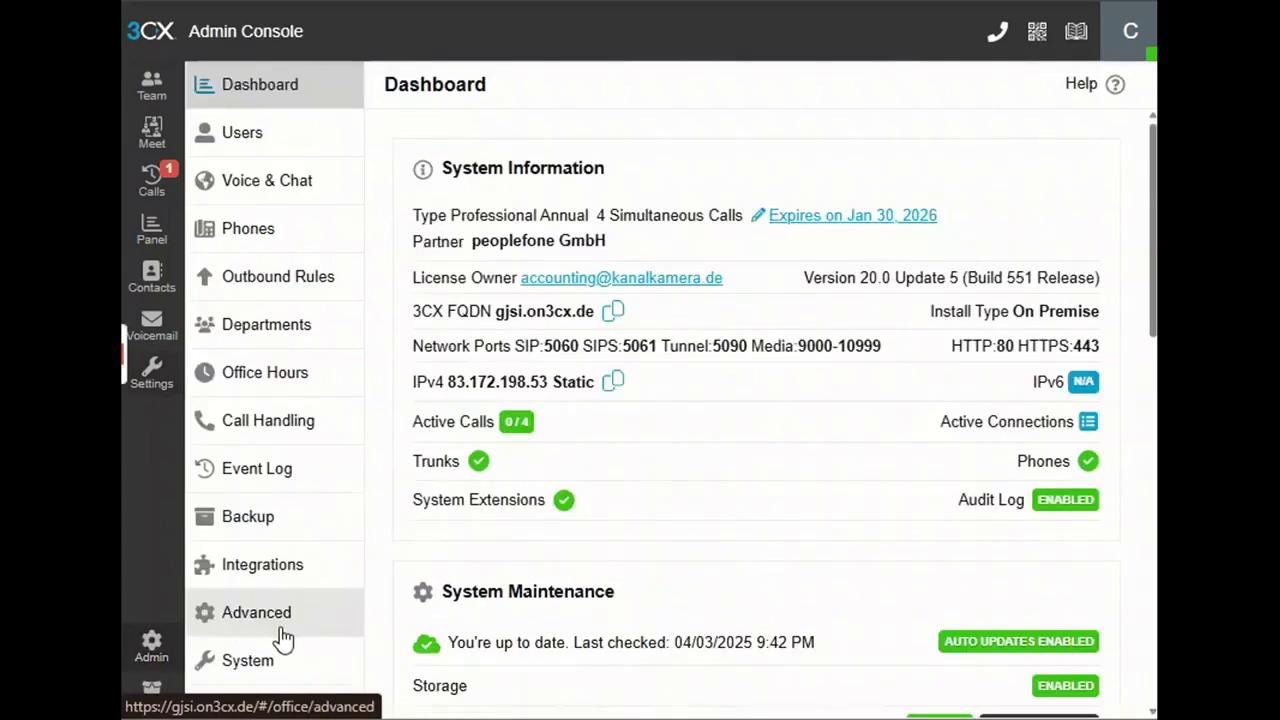
pyautogui.click(266, 662)
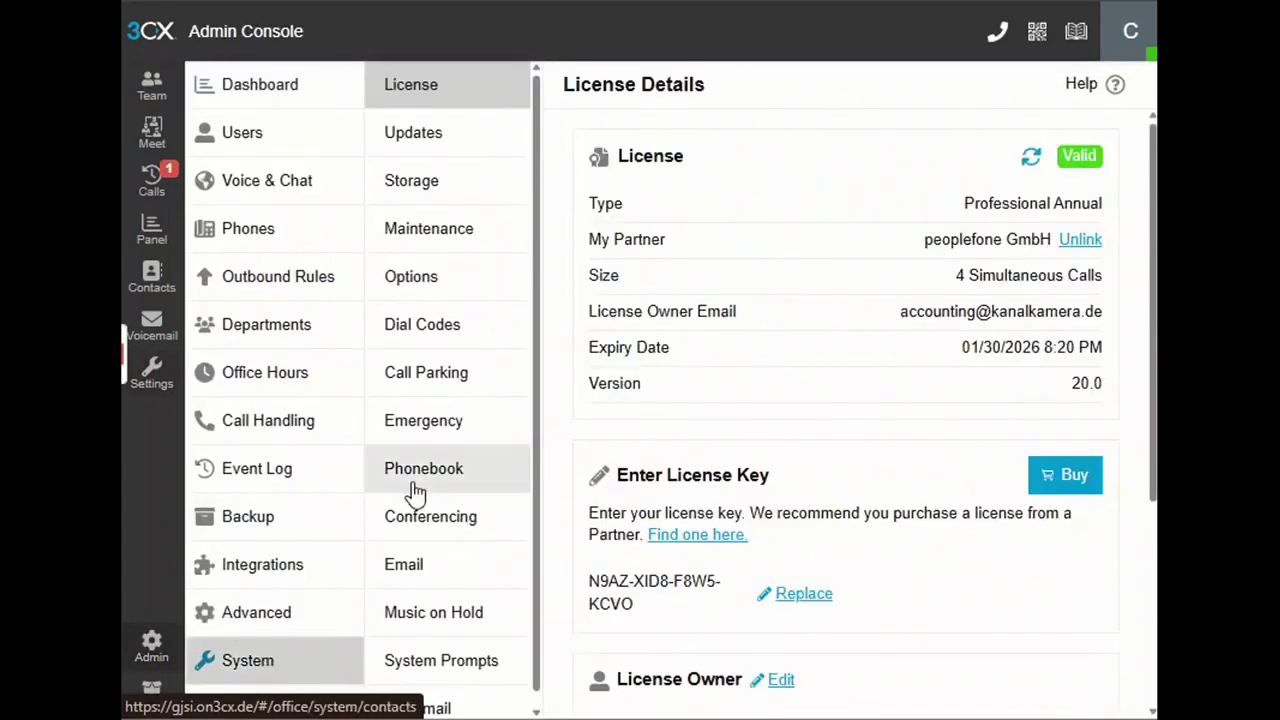
pyautogui.click(447, 490)
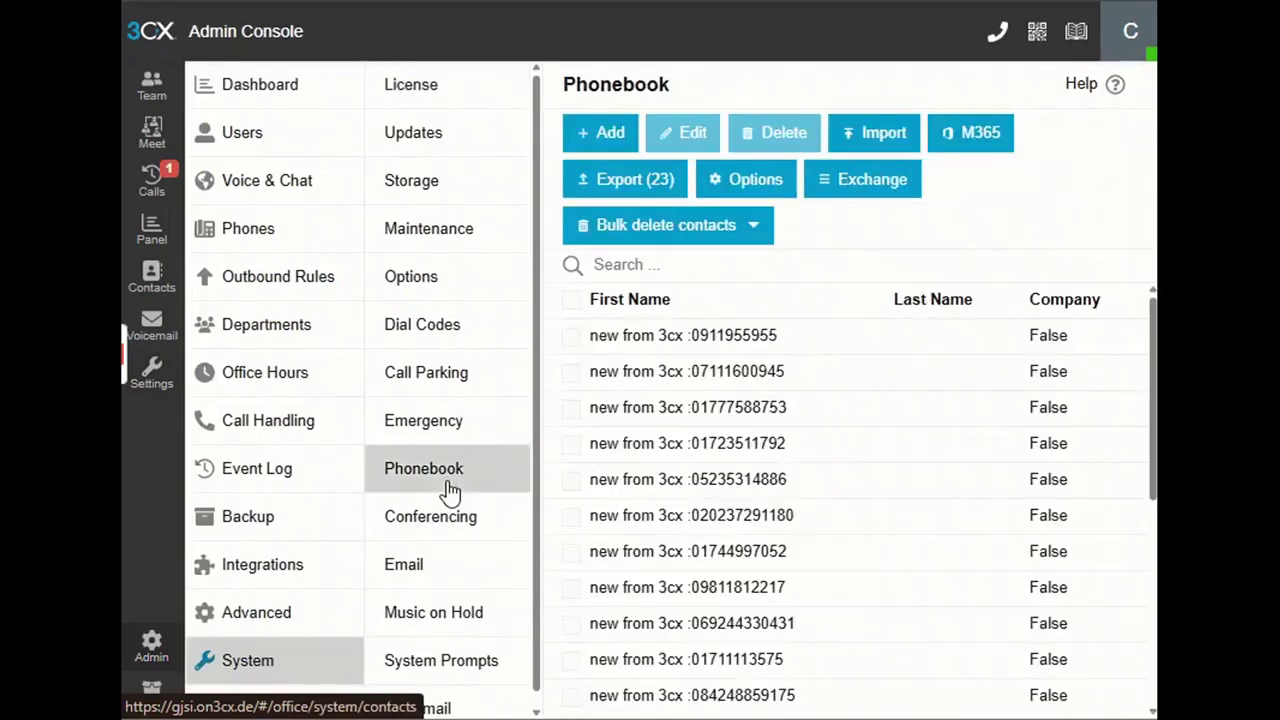
pyautogui.click(753, 185)
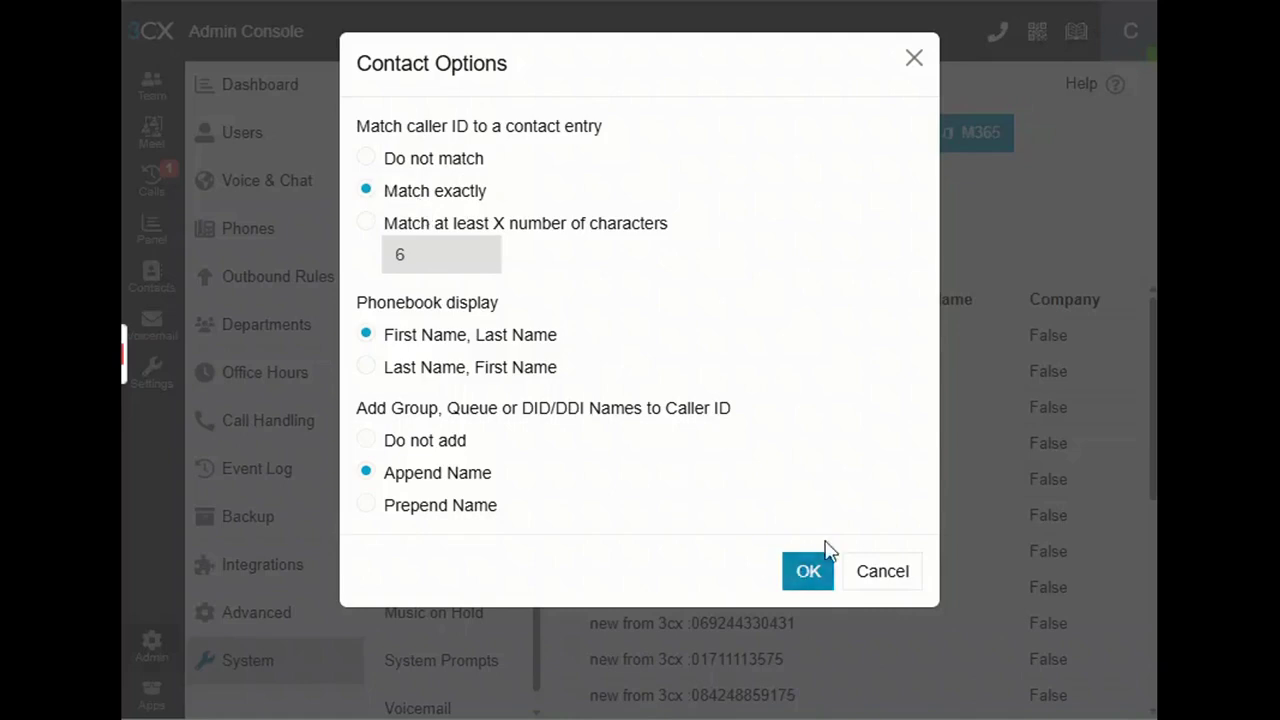
pyautogui.click(815, 573)
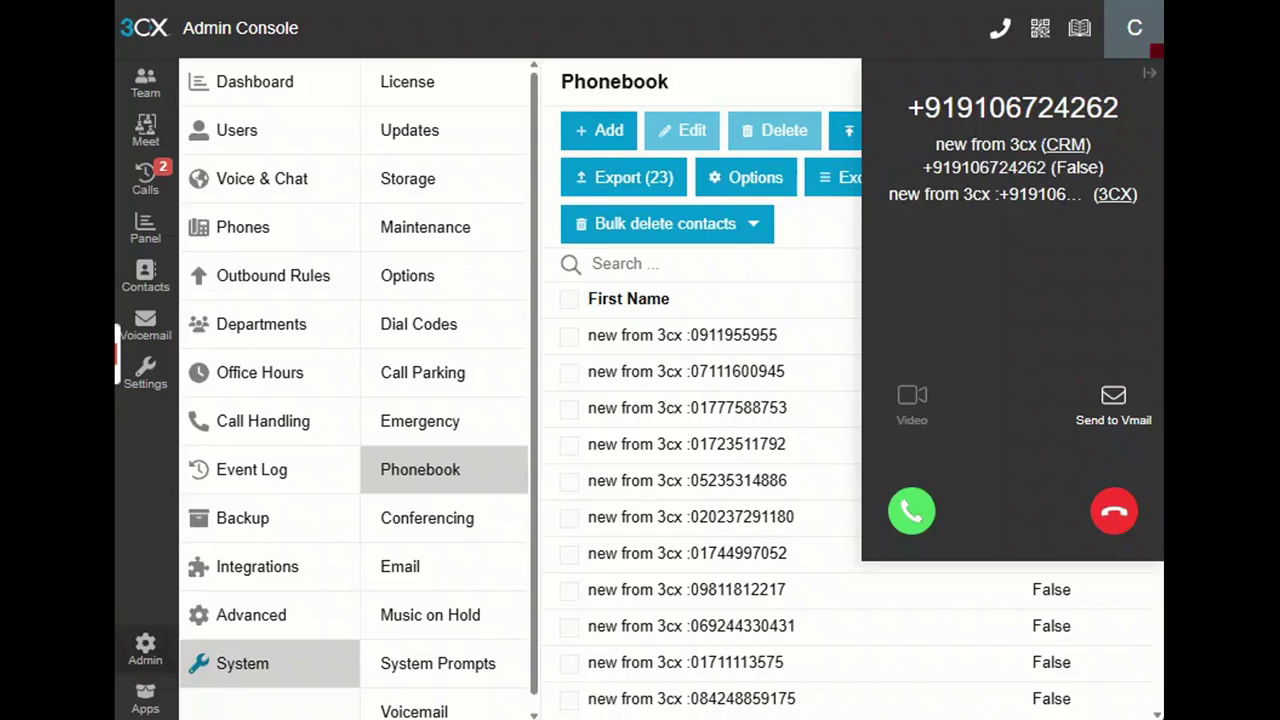
# Answer the incoming call and rename the caller's contact record in Odoo to "creyox technologies", saving the change
pyautogui.click(910, 513)
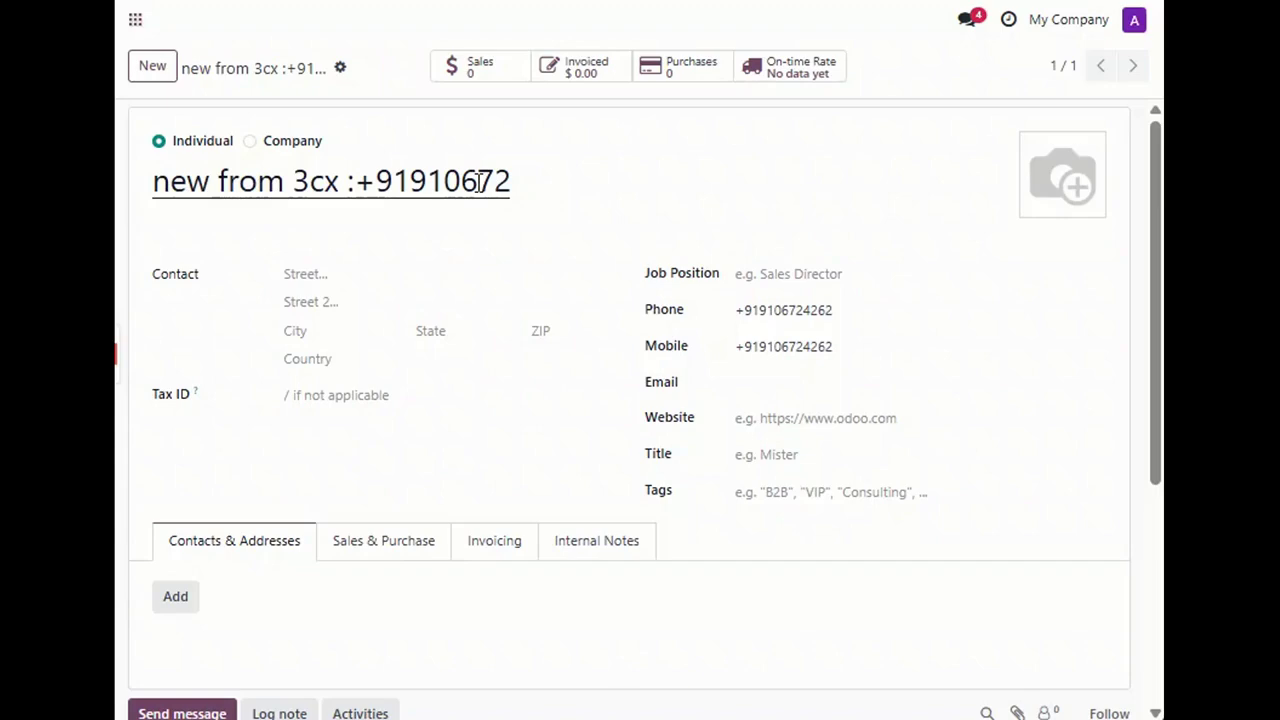
pyautogui.tripleClick(322, 180)
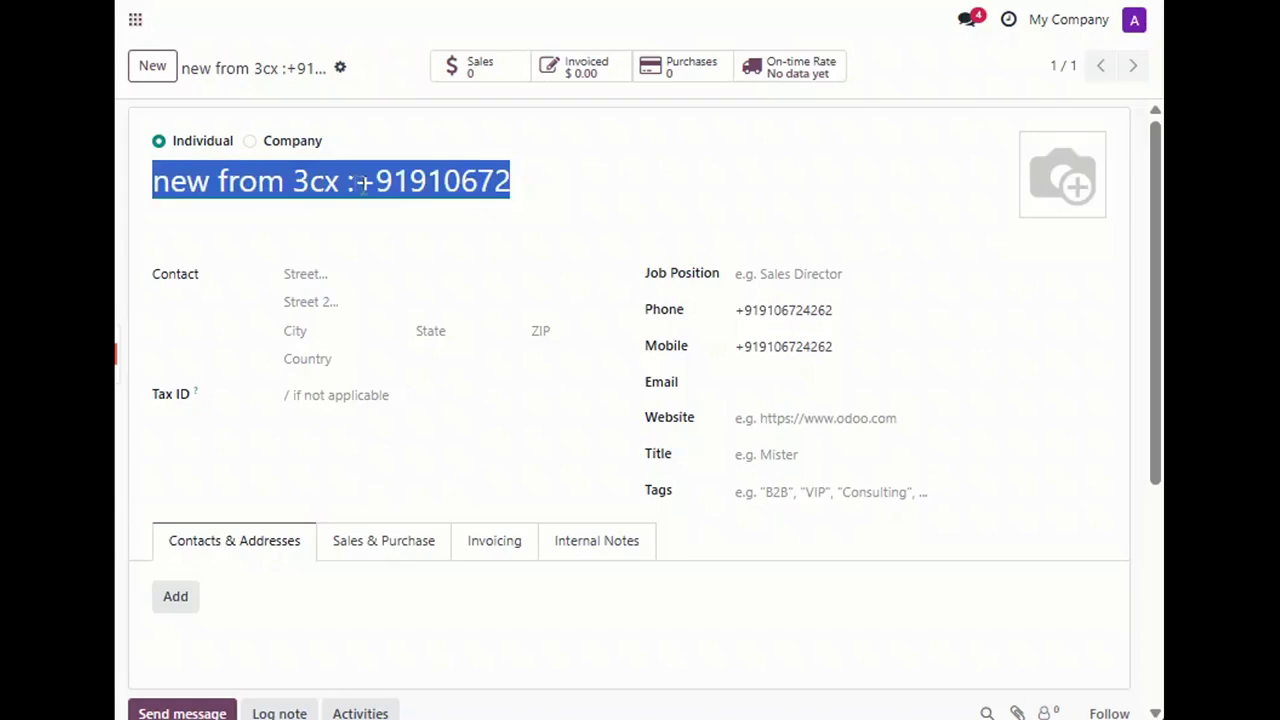
pyautogui.click(360, 181)
pyautogui.moveTo(375, 181); pyautogui.dragTo(522, 194)
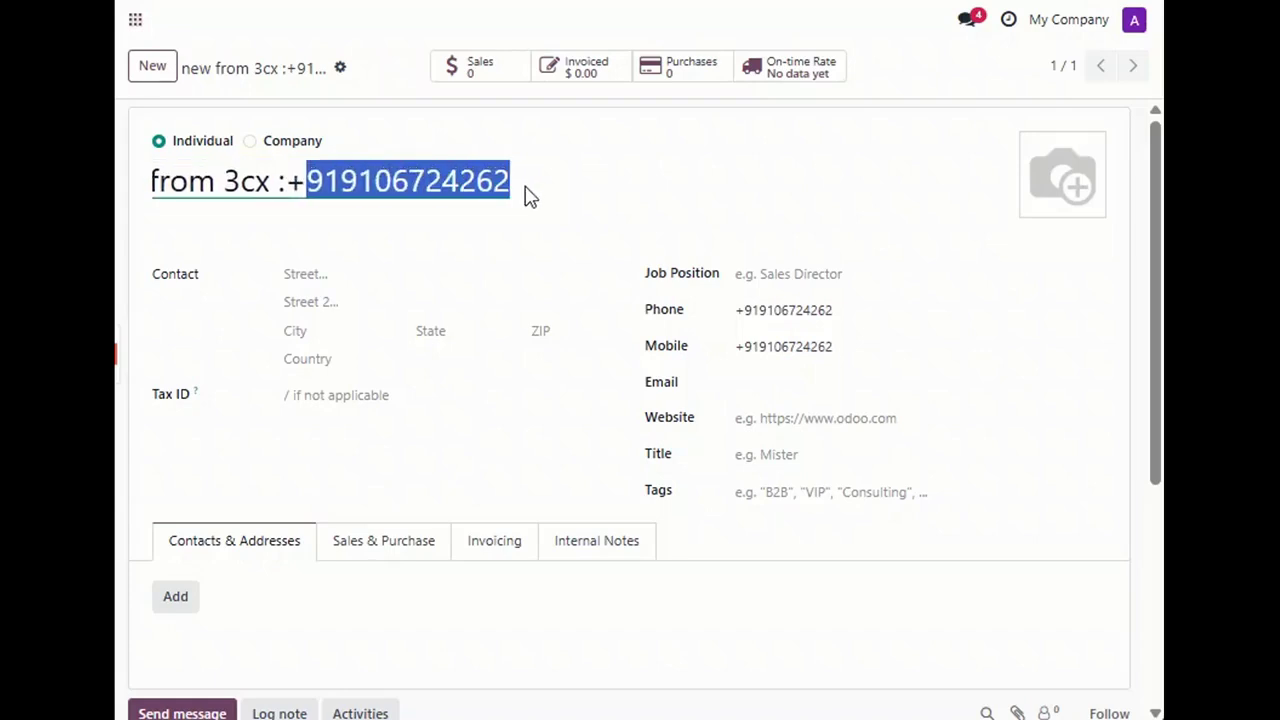
pyautogui.click(476, 181)
pyautogui.doubleClick(475, 182)
pyautogui.click(475, 182)
pyautogui.hotkey('ctrl', 'a')
pyautogui.press('BackSpace')
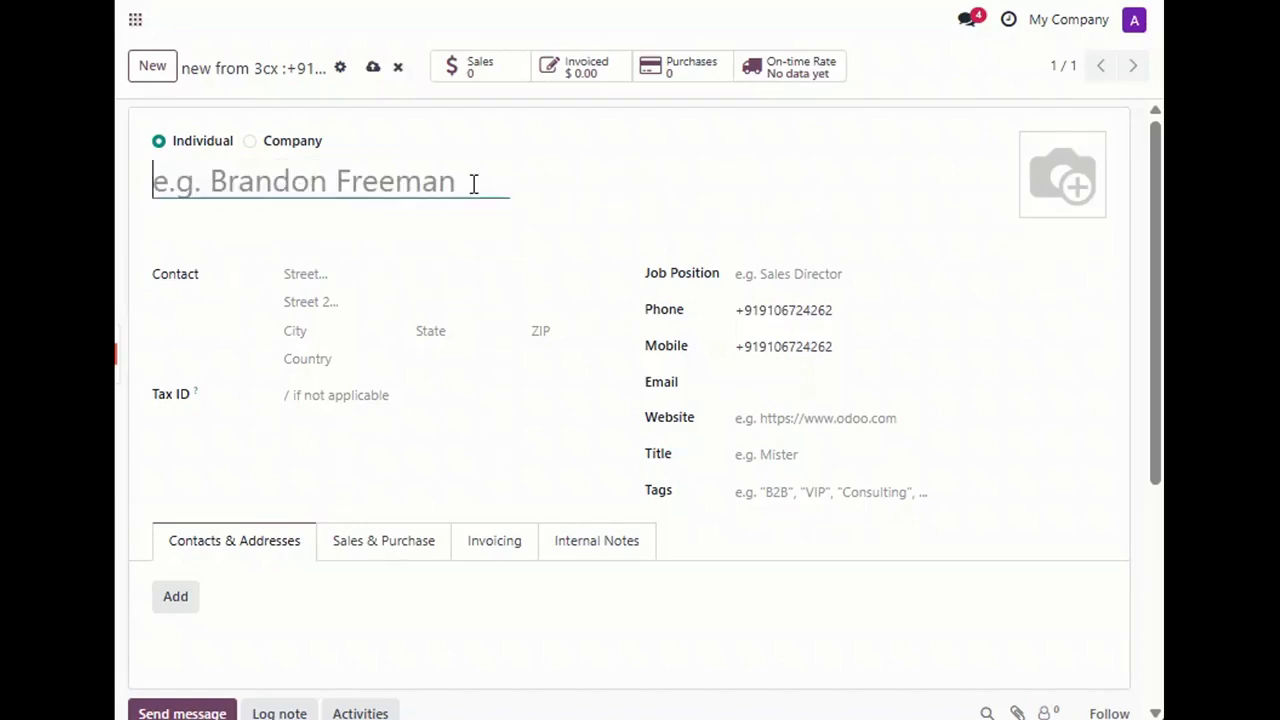
pyautogui.write('crey')
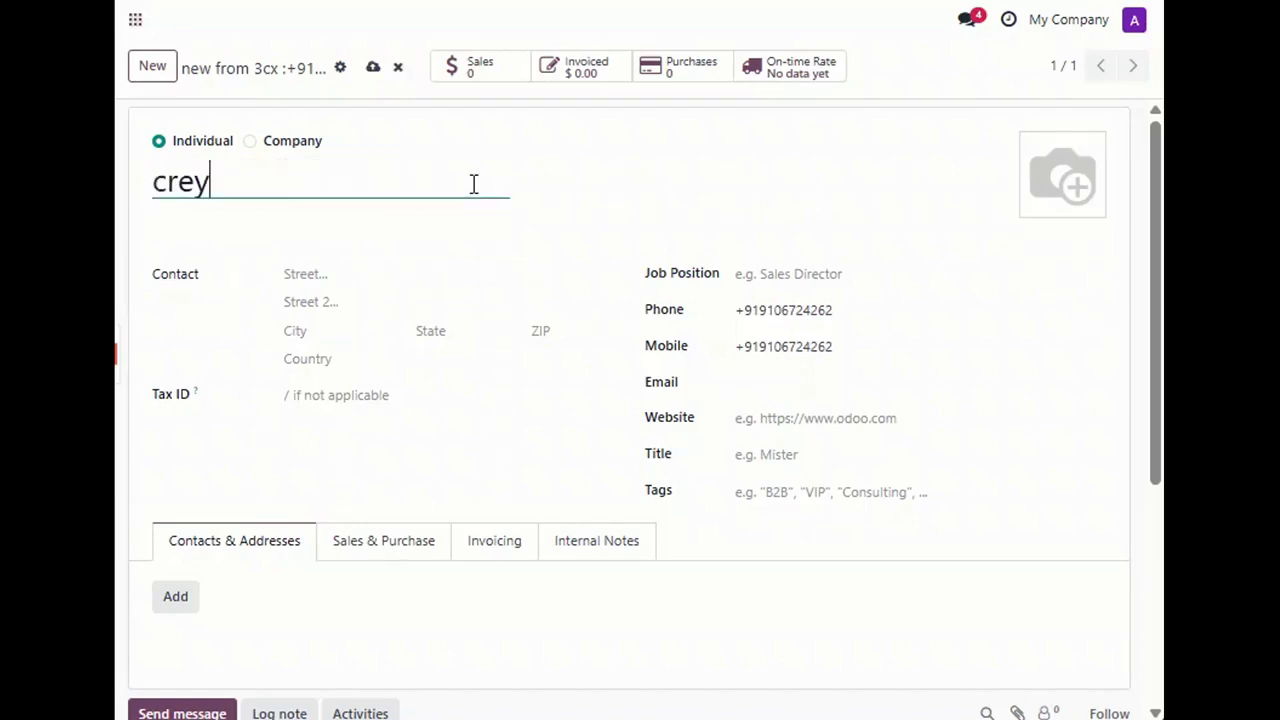
pyautogui.write('ox tech')
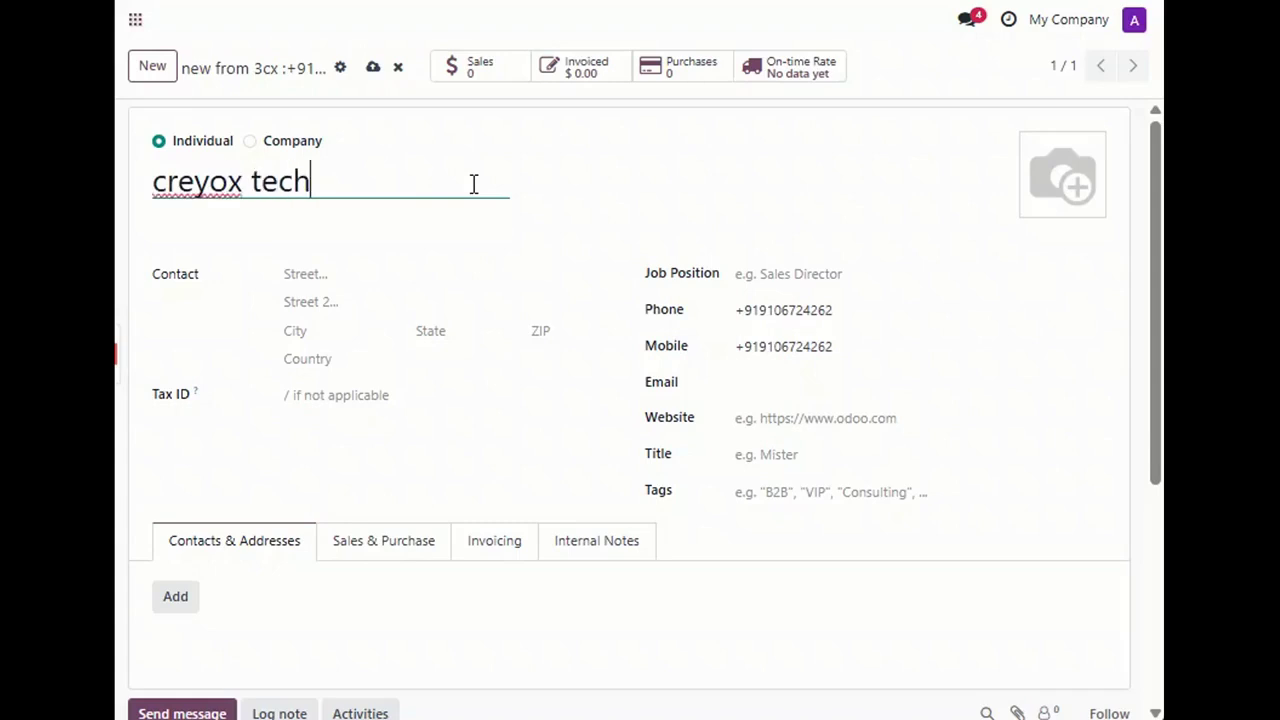
pyautogui.write('nologies')
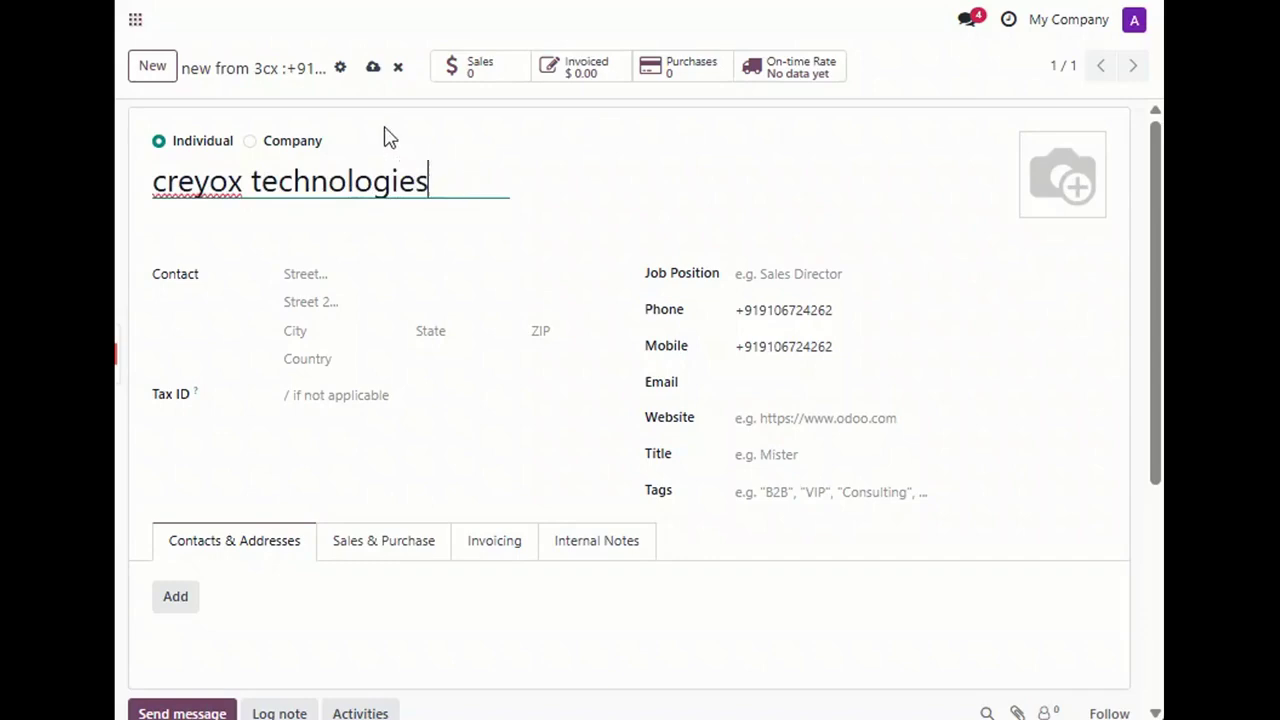
pyautogui.click(372, 69)
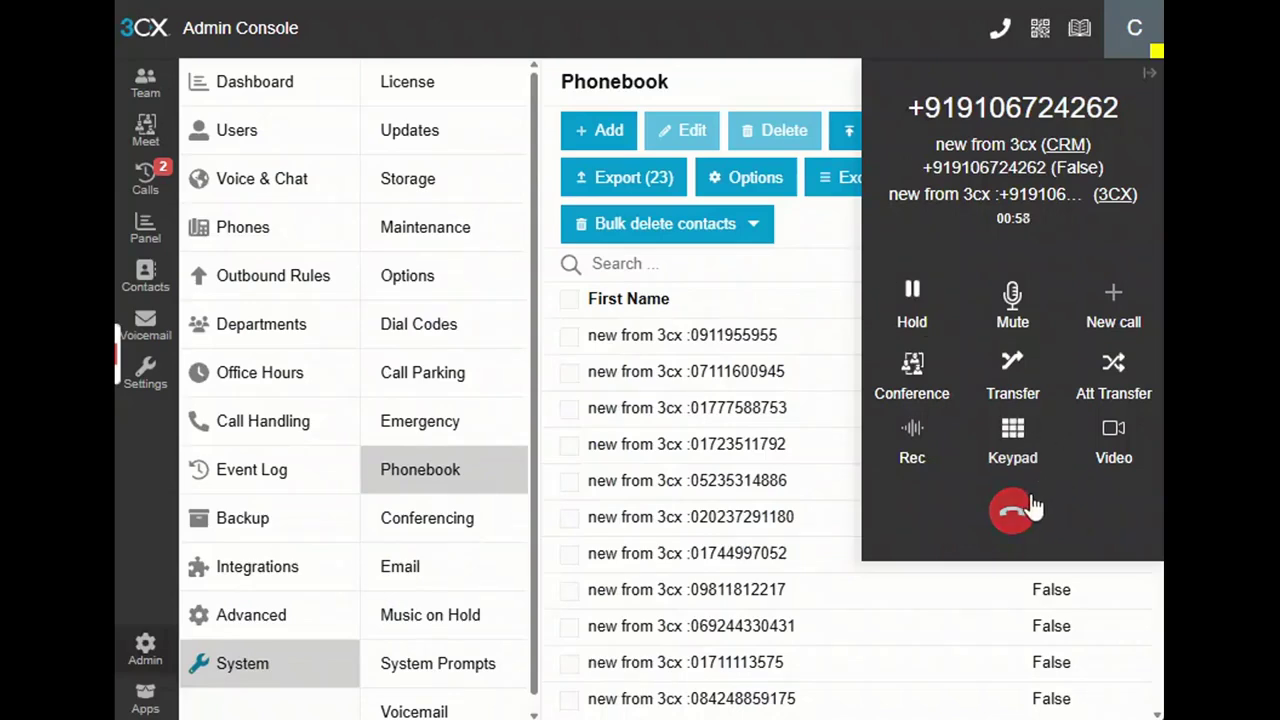
# End the call in 3CX and review the call log entries on the creyox technologies contact in Odoo
pyautogui.click(1013, 515)
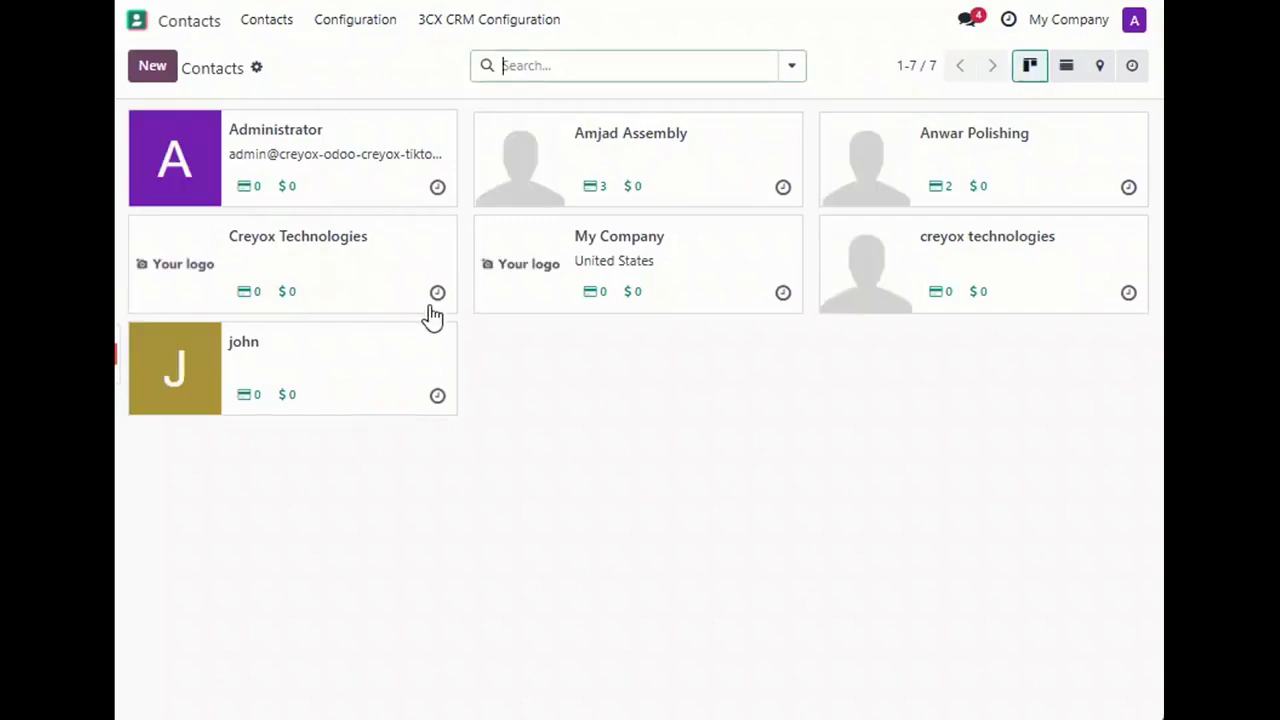
pyautogui.click(1006, 249)
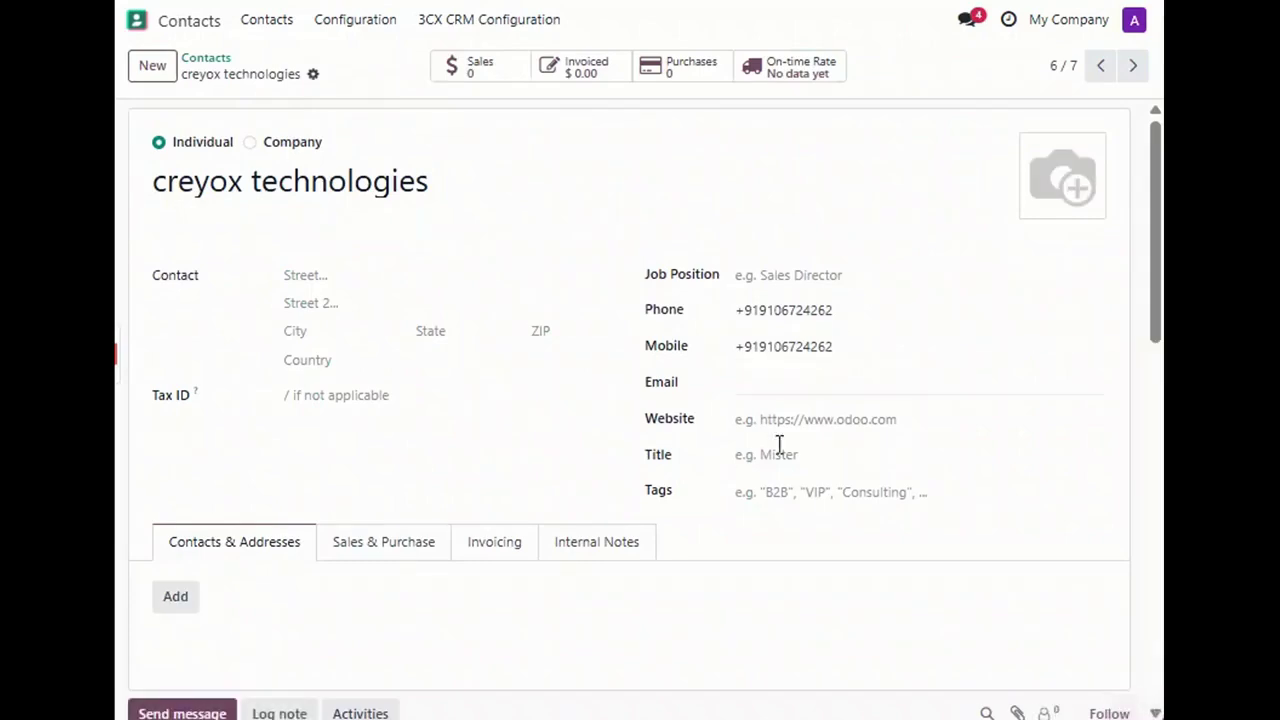
pyautogui.scroll(-10, 777, 450)
pyautogui.scroll(3, 780, 467)
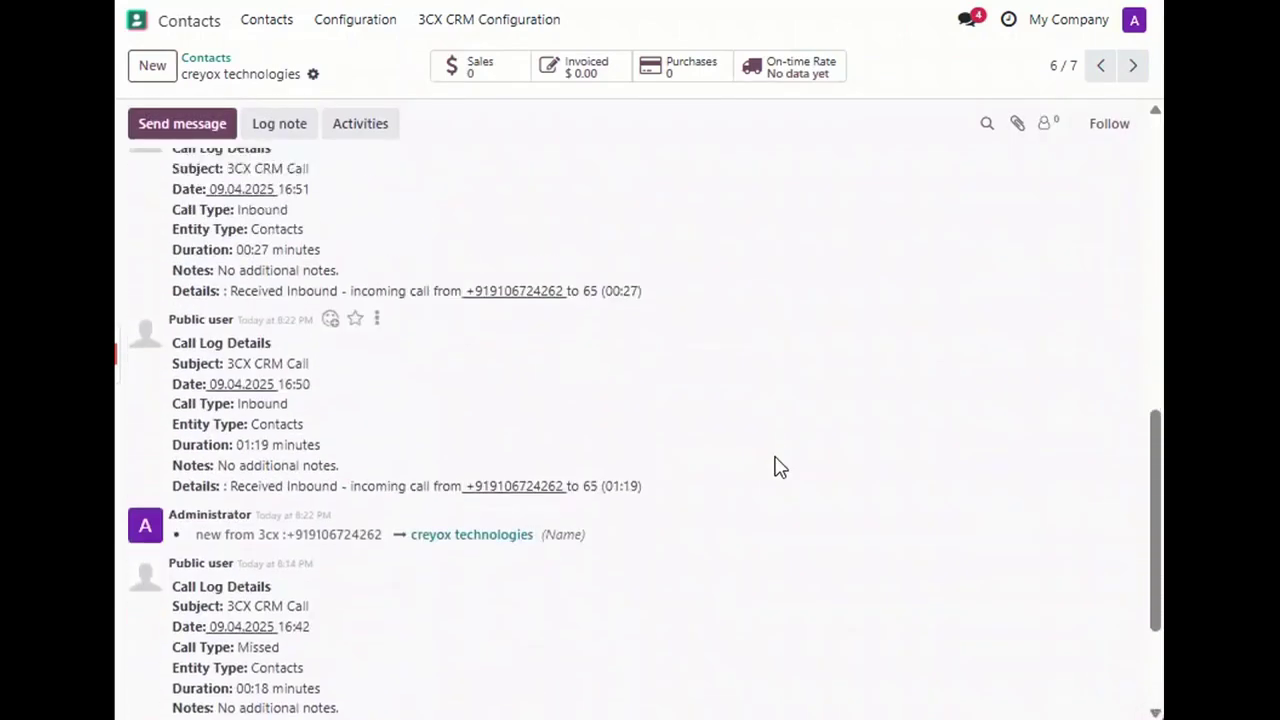
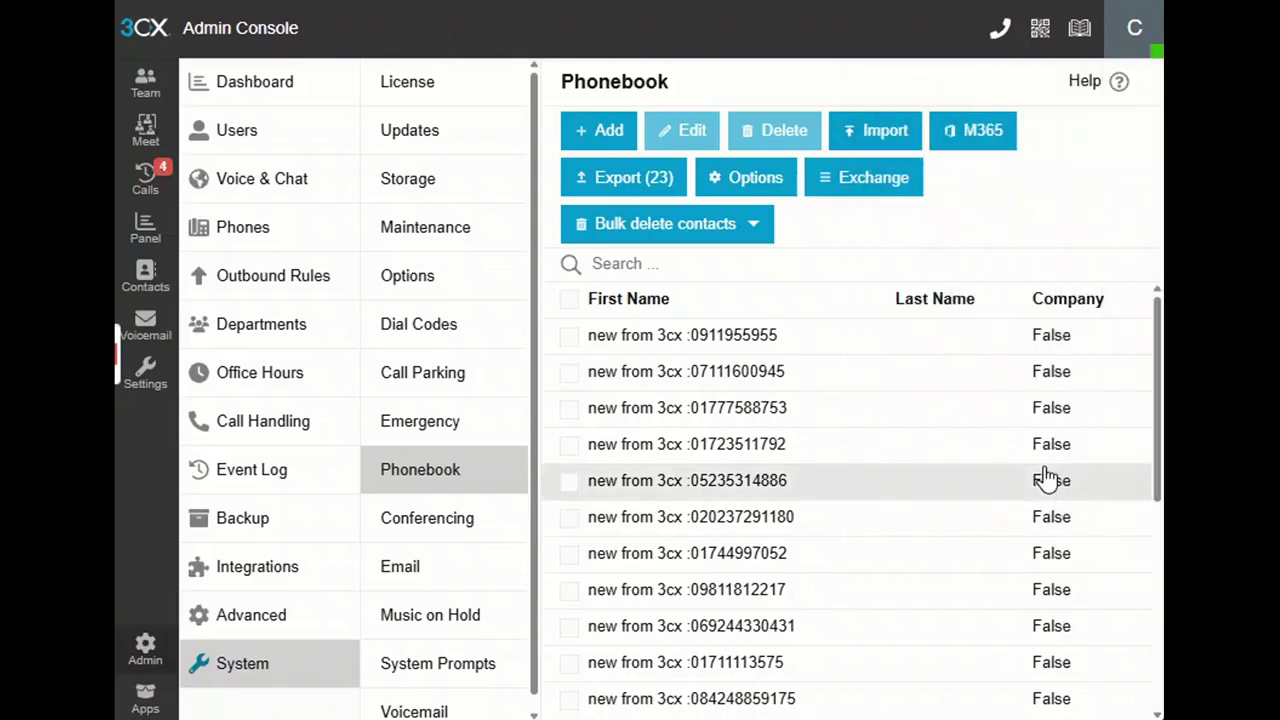
# Examine the creyox technologies contact in Odoo for its planned follow-up activity and the call type of the latest call log
pyautogui.scroll(-3, 572, 485)
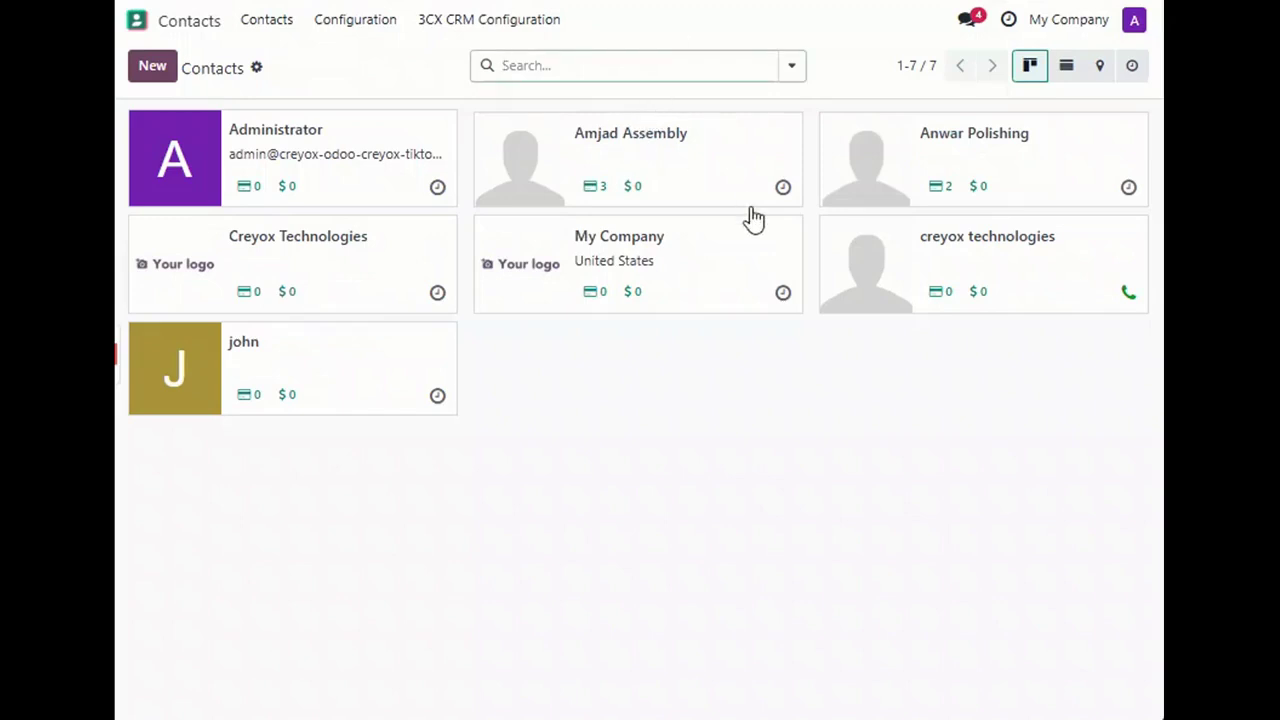
pyautogui.click(1127, 297)
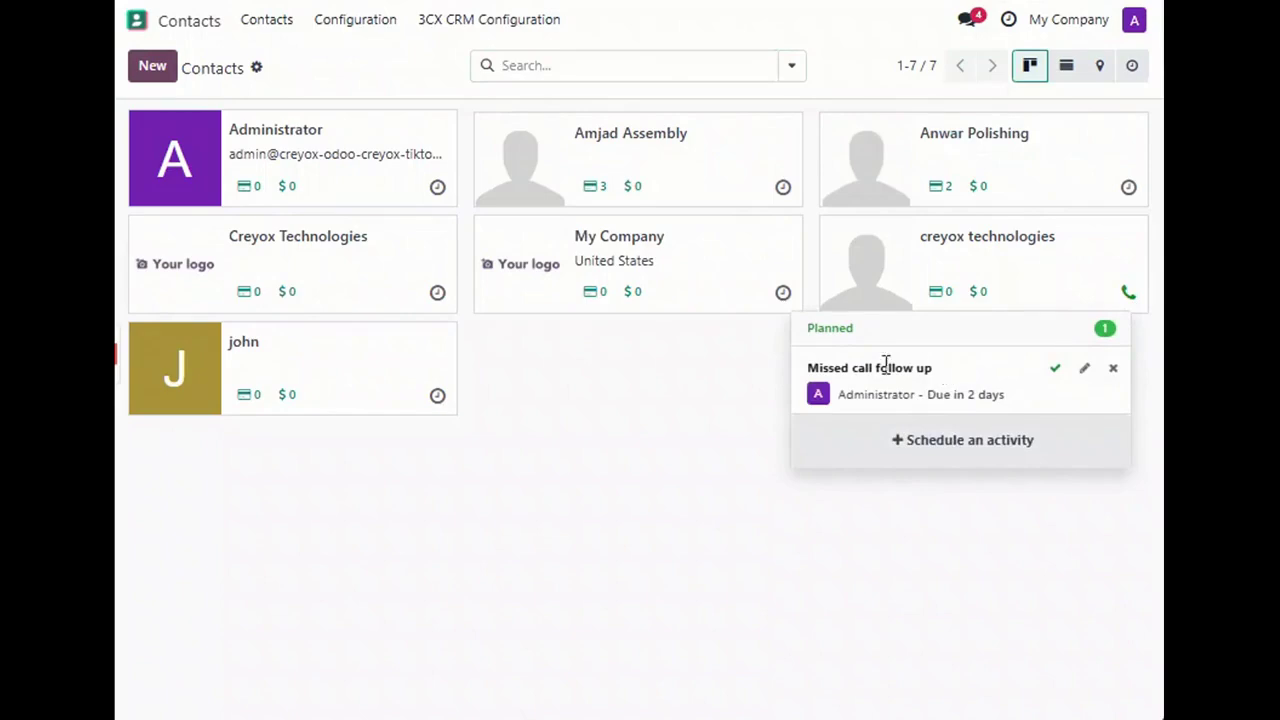
pyautogui.click(1014, 246)
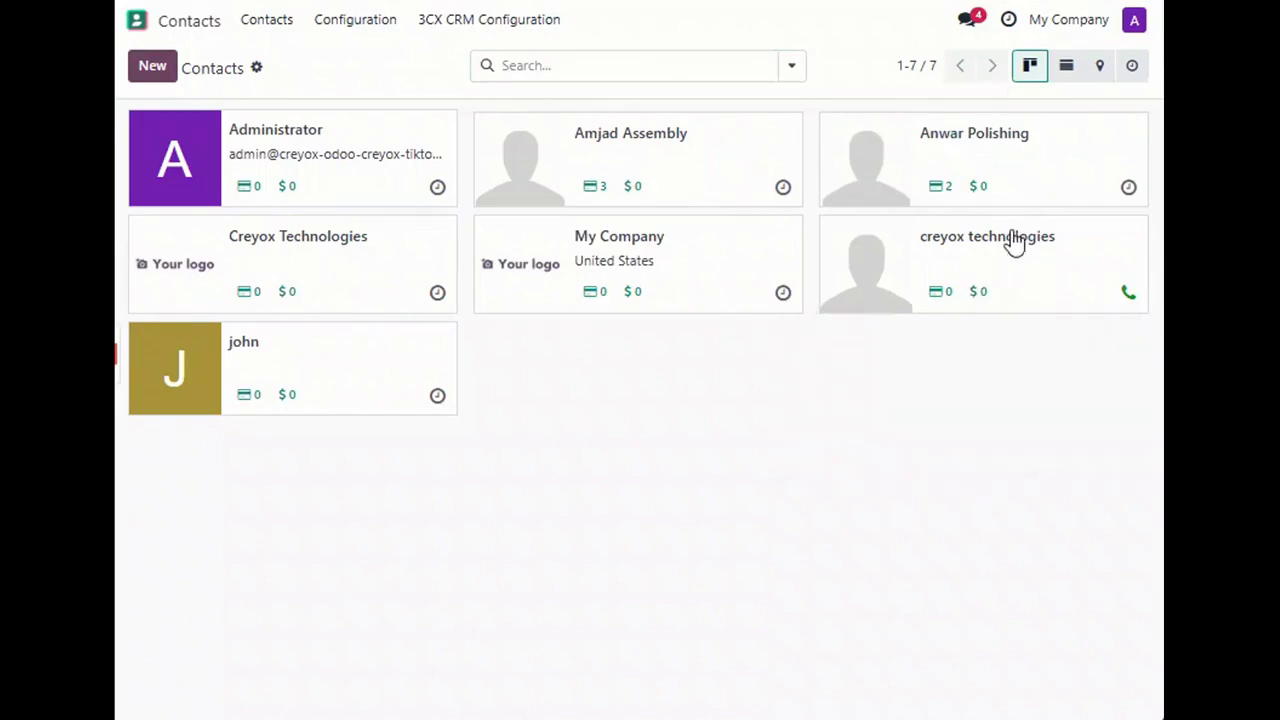
pyautogui.scroll(-5, 743, 480)
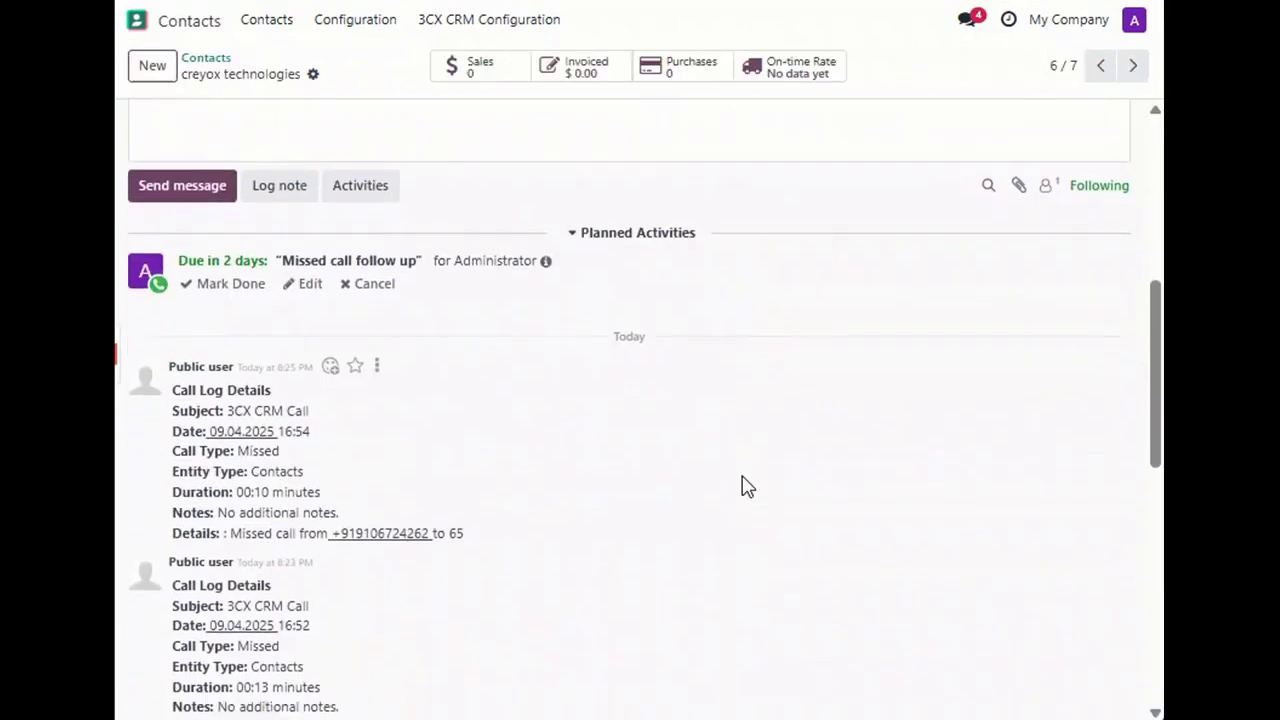
pyautogui.doubleClick(240, 451)
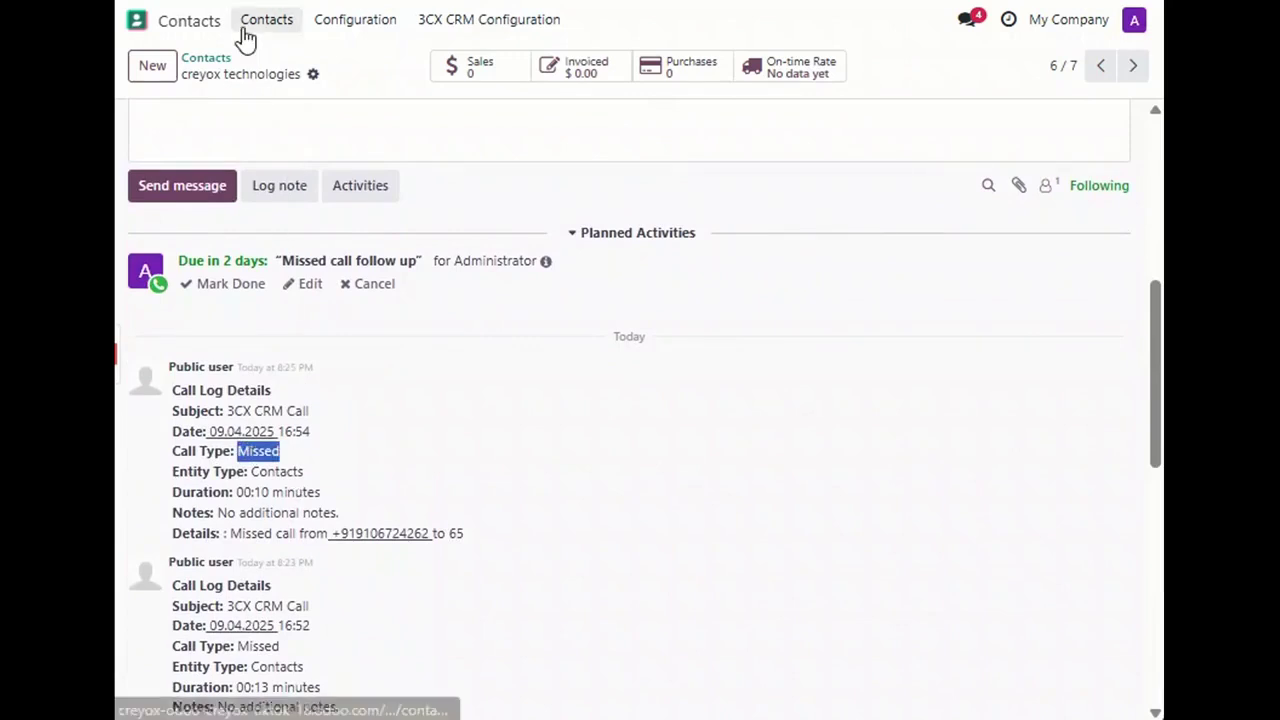
pyautogui.click(198, 28)
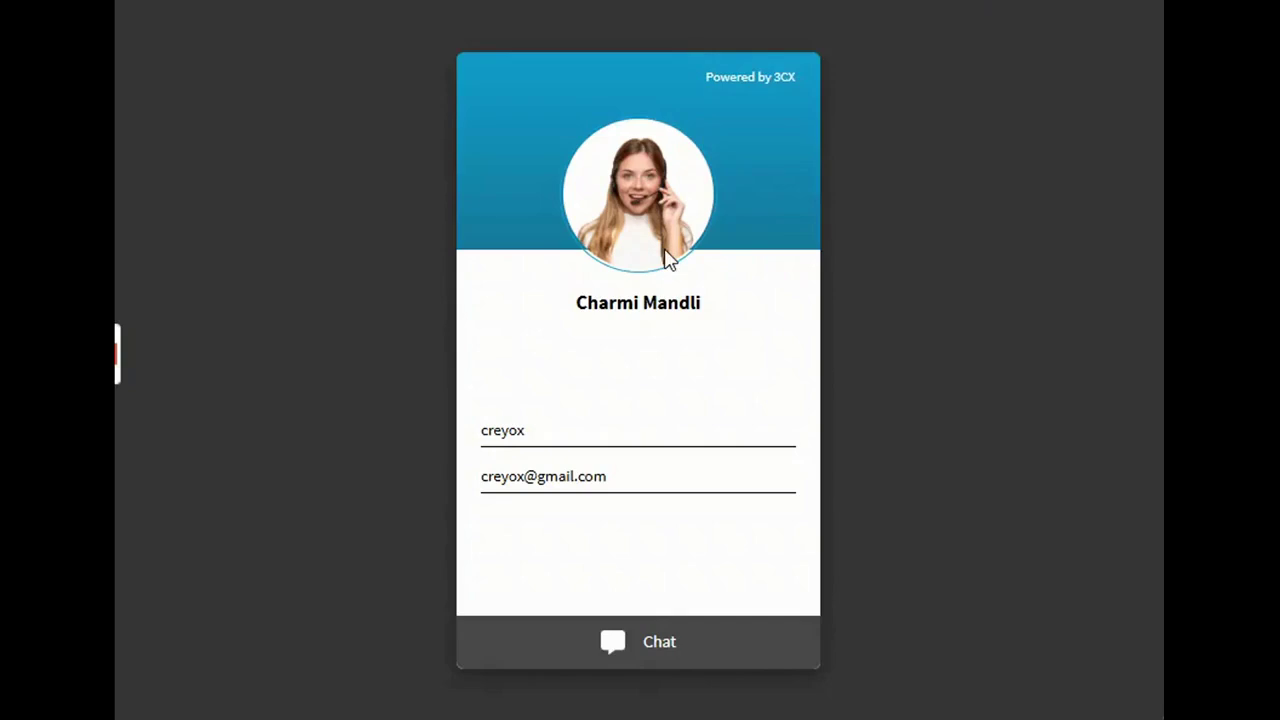
# Start a live chat from the 3CX chat widget and send the messages "hii" and "how are you"
pyautogui.click(617, 648)
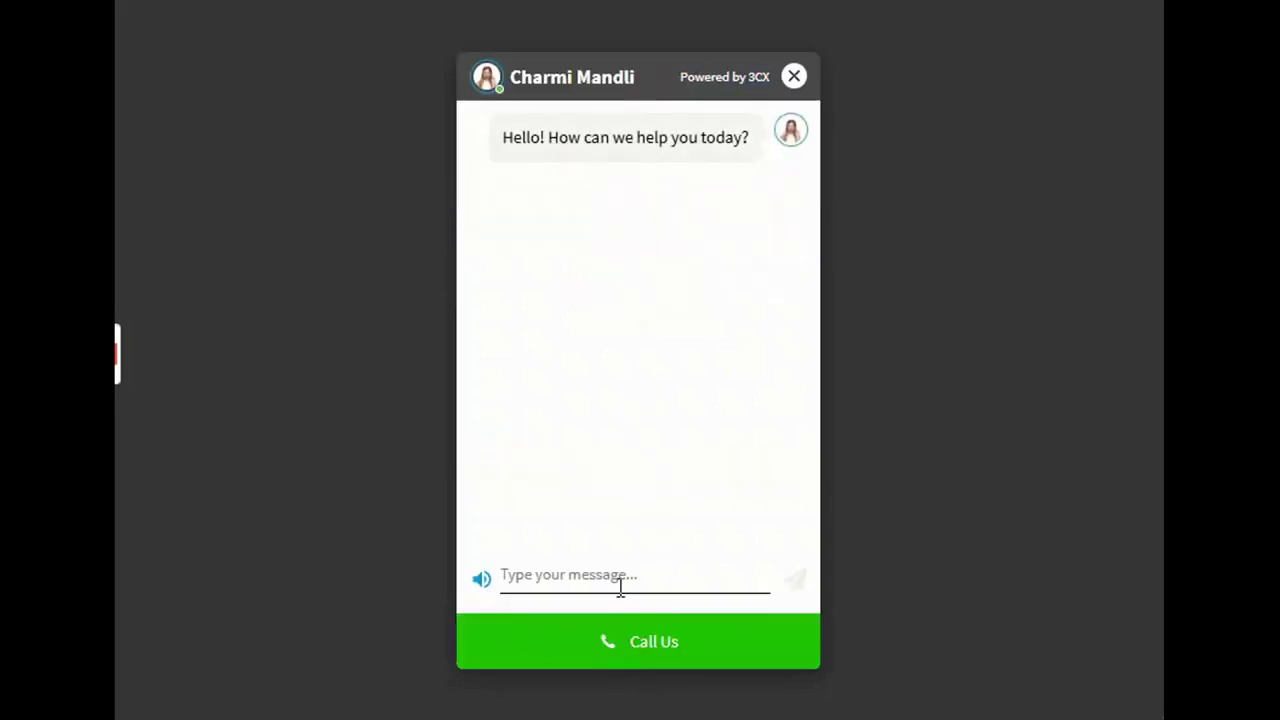
pyautogui.write('hii')
pyautogui.press('Return')
pyautogui.write('how are yo')
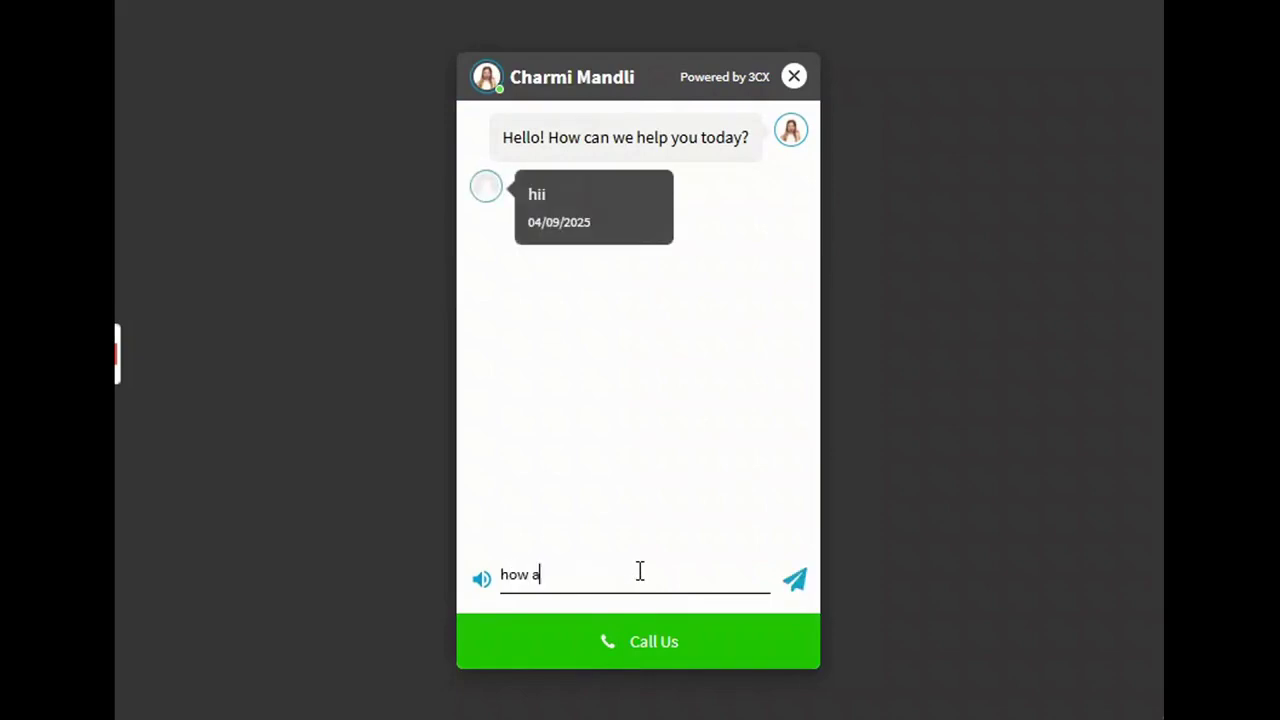
pyautogui.write('u')
pyautogui.press('Return')
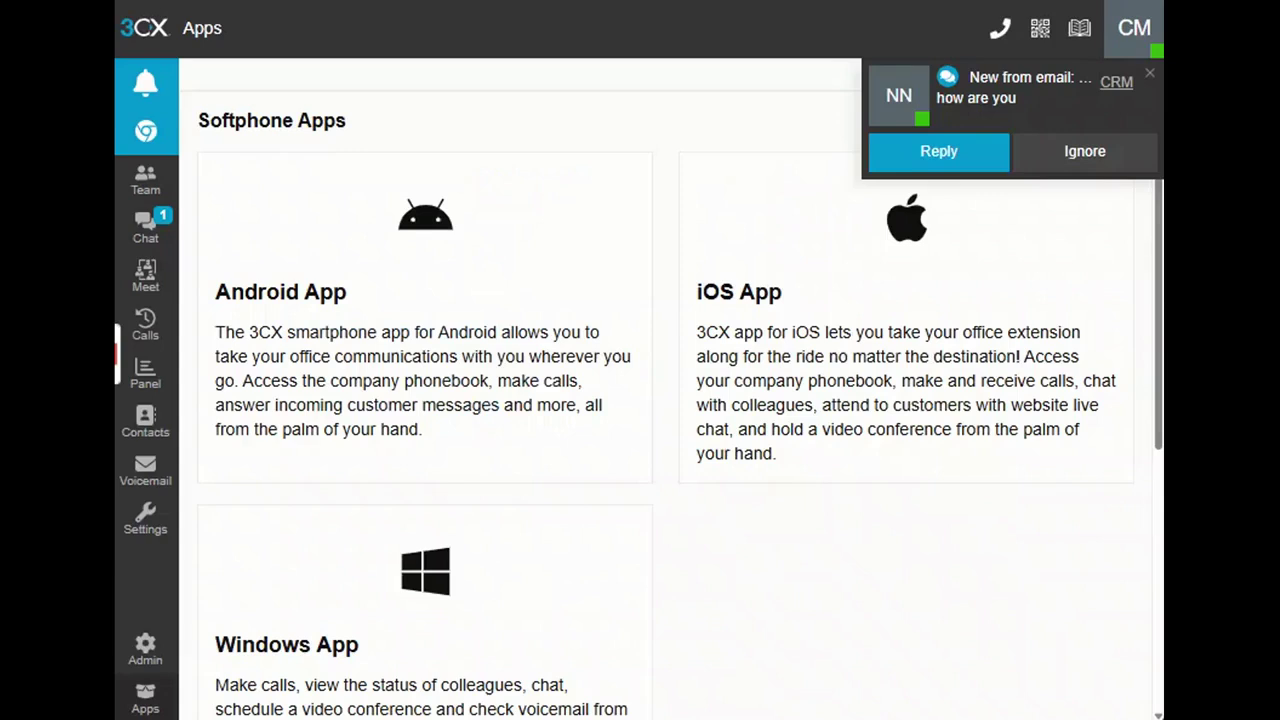
# Open the visitor's incoming chat in the 3CX web client and reply with "im good"
pyautogui.click(912, 160)
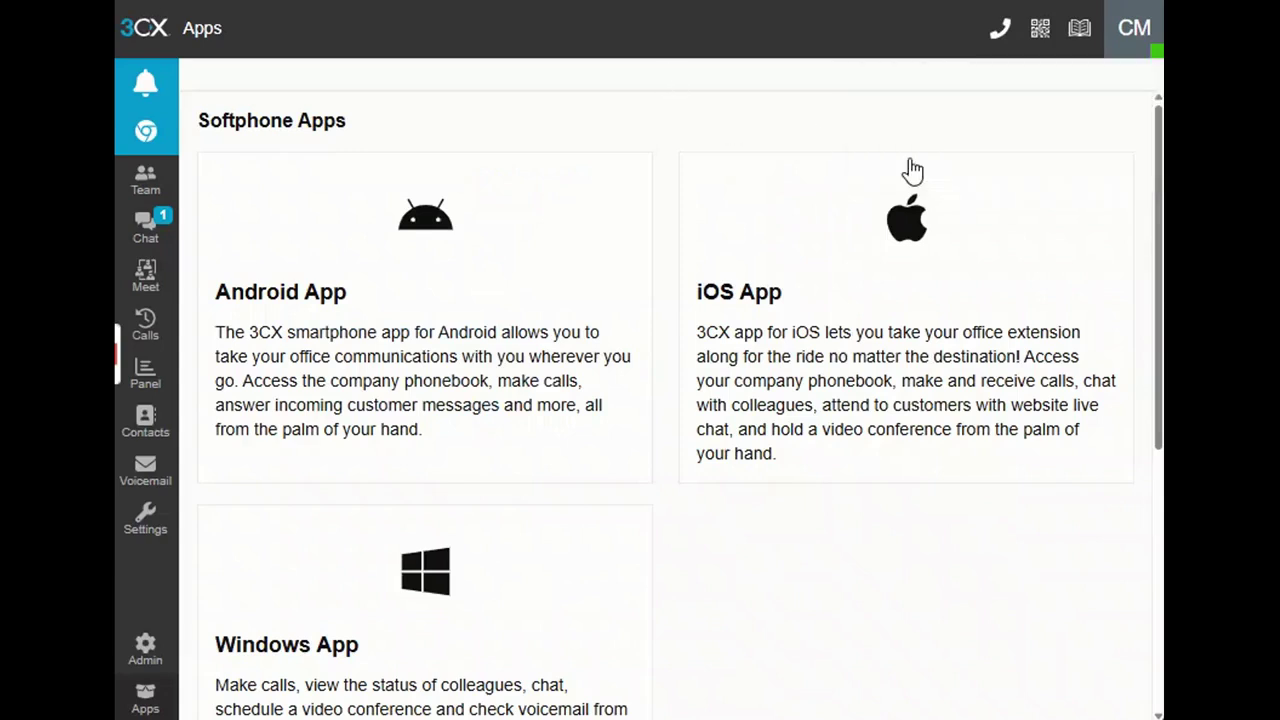
pyautogui.click(732, 680)
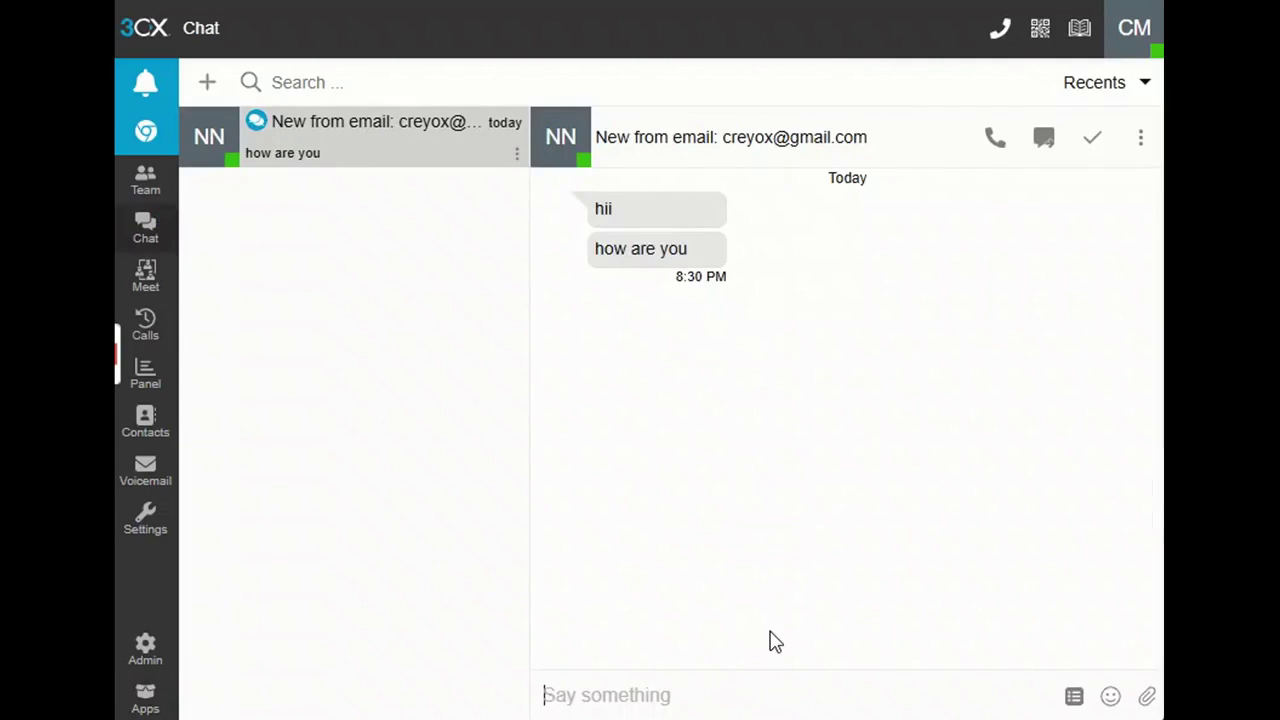
pyautogui.write('im')
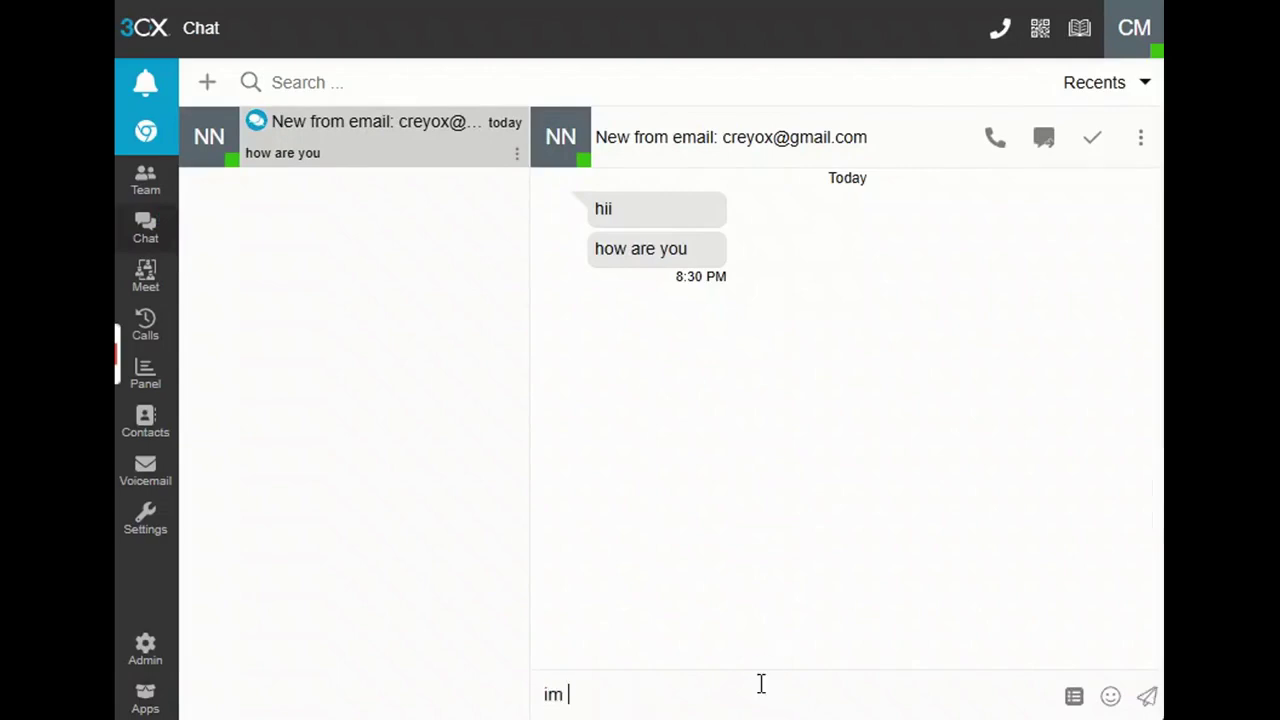
pyautogui.write(' good')
pyautogui.press('Return')
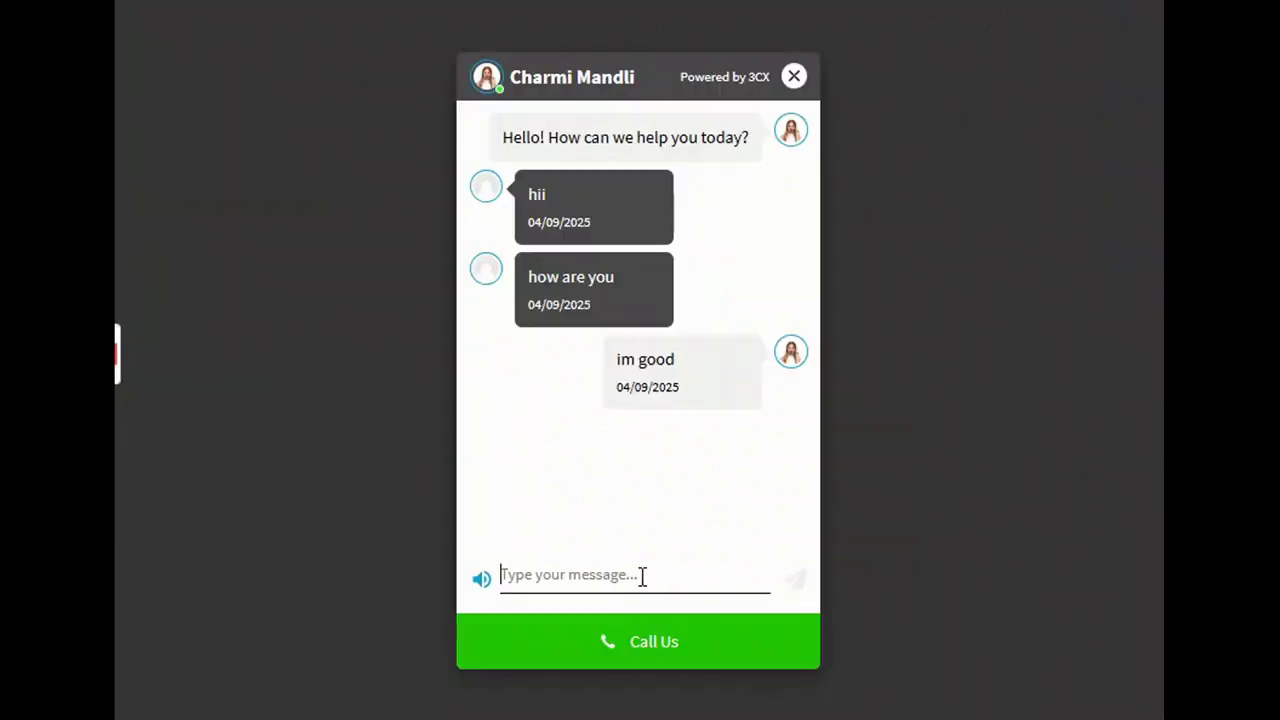
# End the chat session in the visitor's widget and mark the conversation as dealt with in the 3CX web client
pyautogui.click(794, 77)
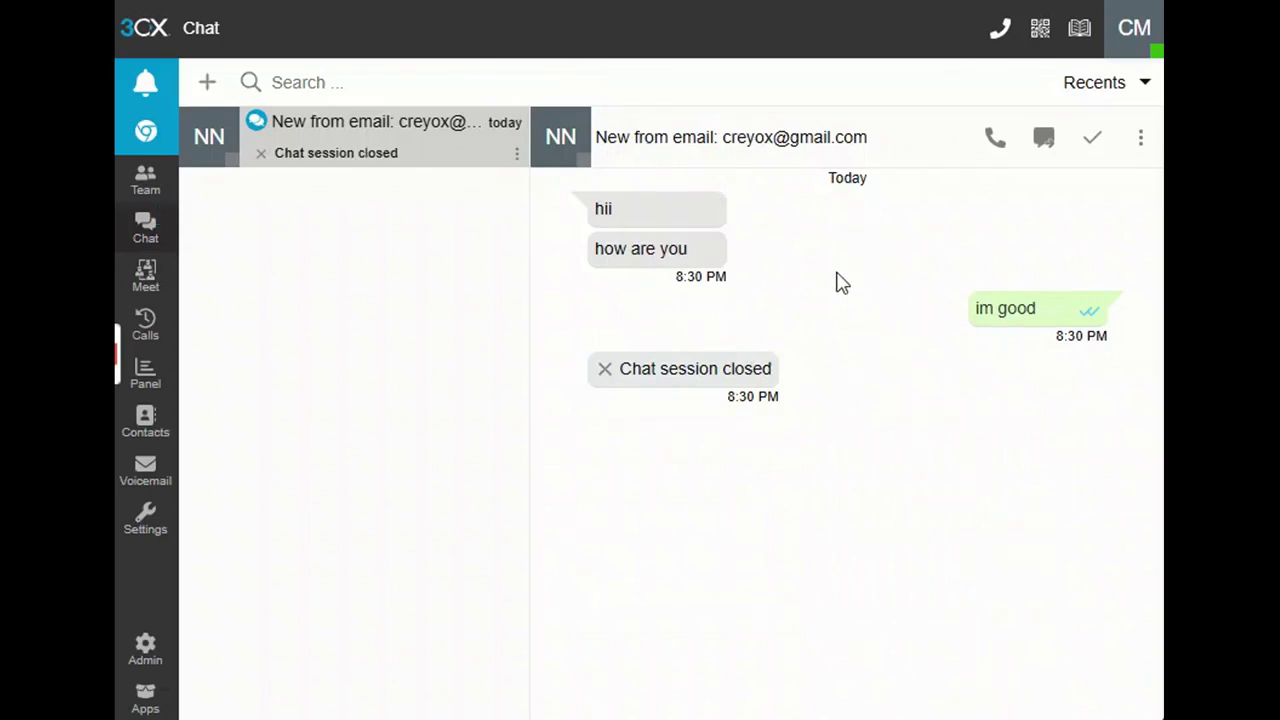
pyautogui.click(1095, 137)
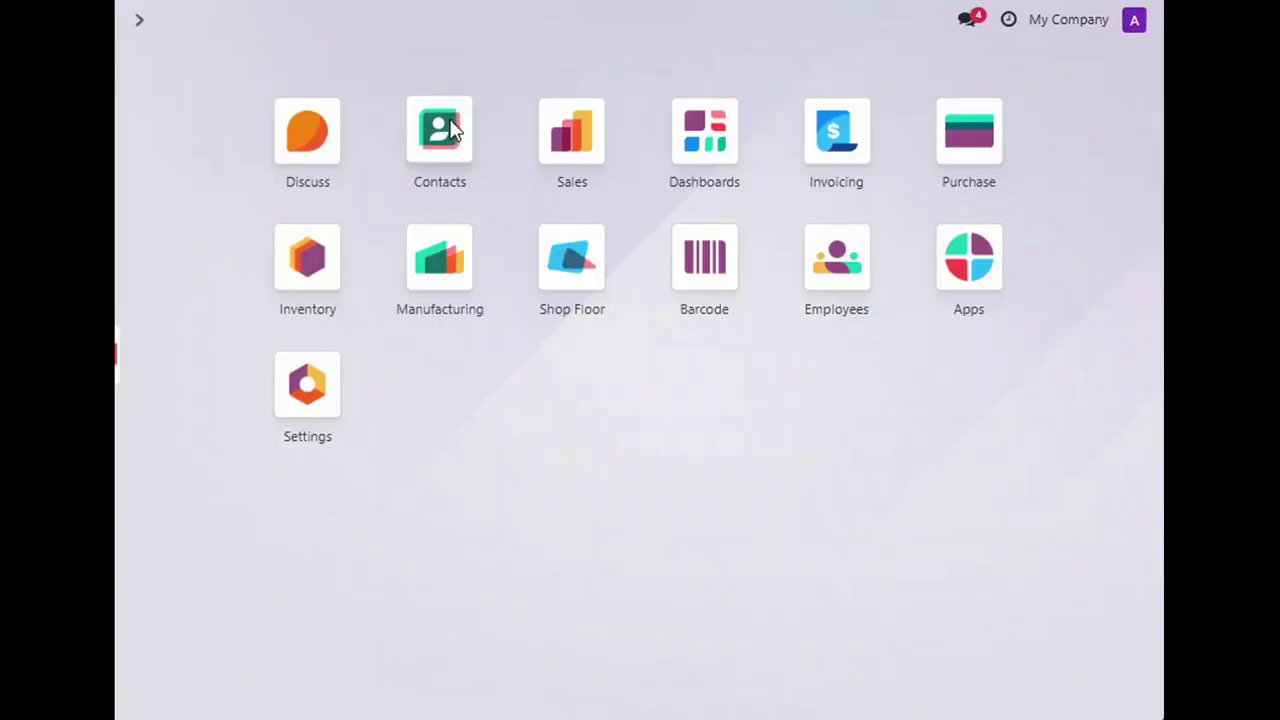
# Open the contact created from the live chat in Odoo Contacts and check its email field
pyautogui.click(452, 130)
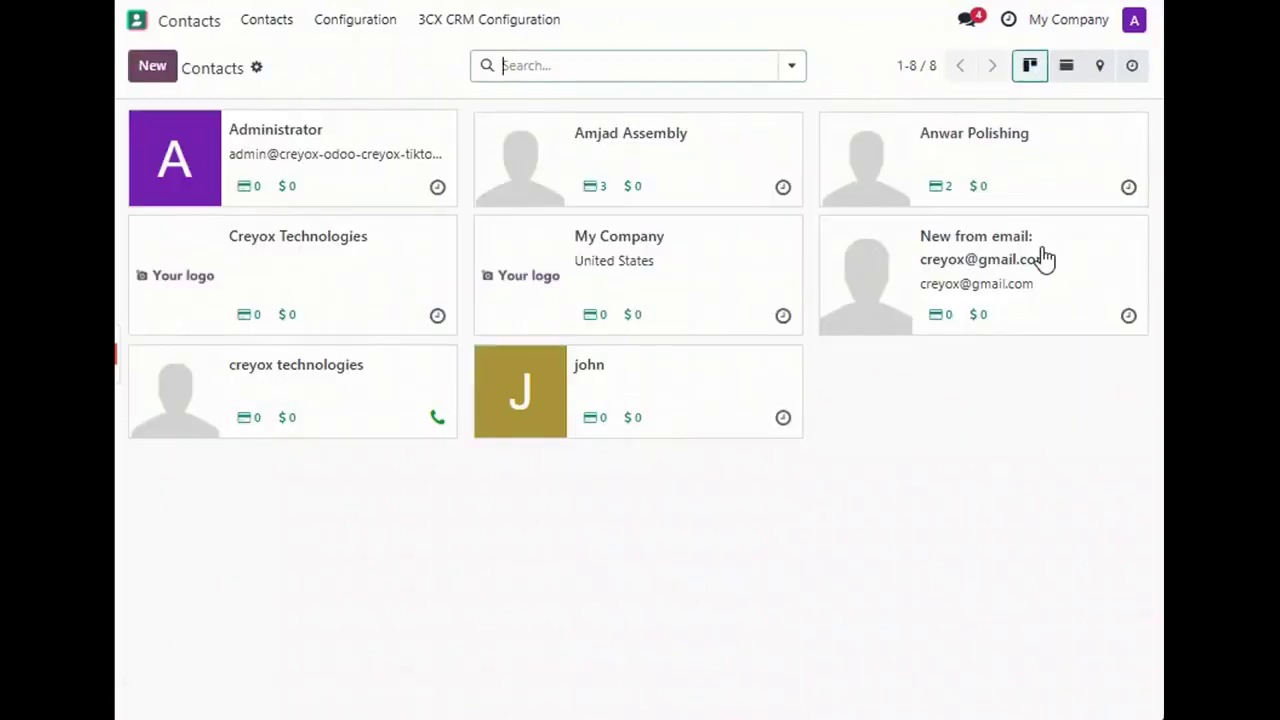
pyautogui.click(848, 328)
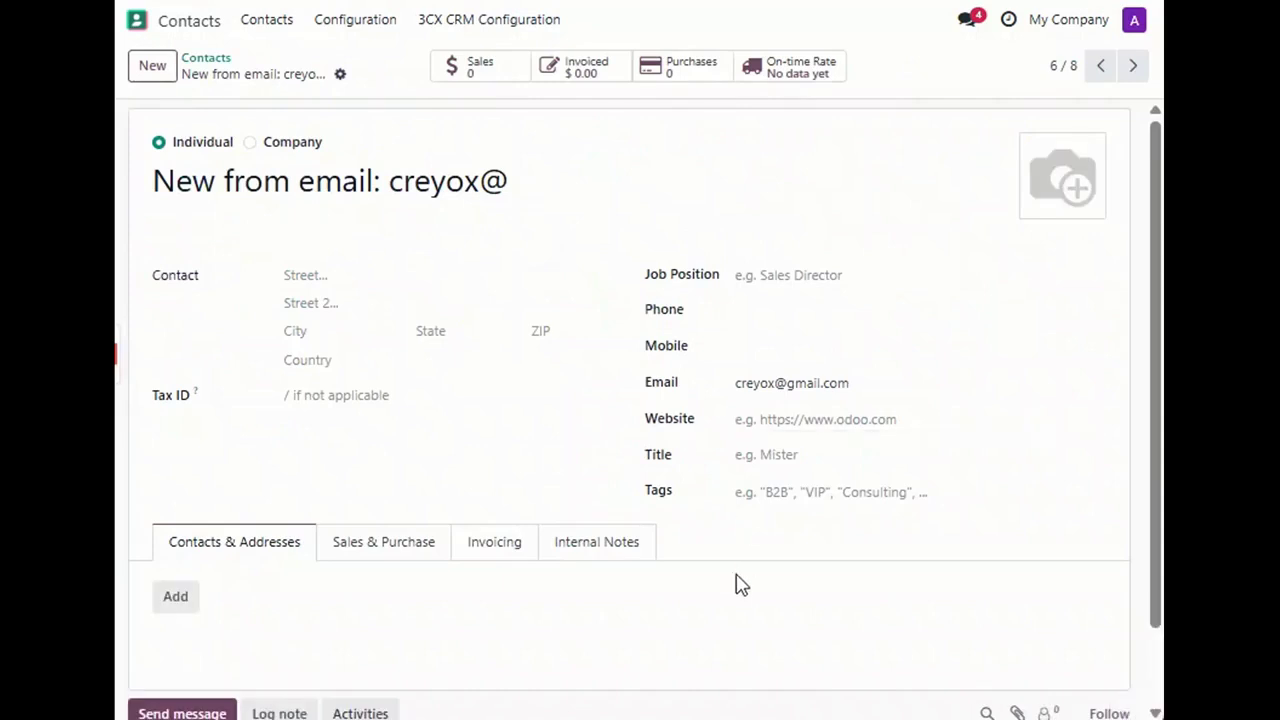
pyautogui.click(851, 383)
pyautogui.doubleClick(816, 388)
pyautogui.tripleClick(816, 392)
pyautogui.click(714, 546)
pyautogui.scroll(-1, 716, 546)
pyautogui.scroll(1, 714, 548)
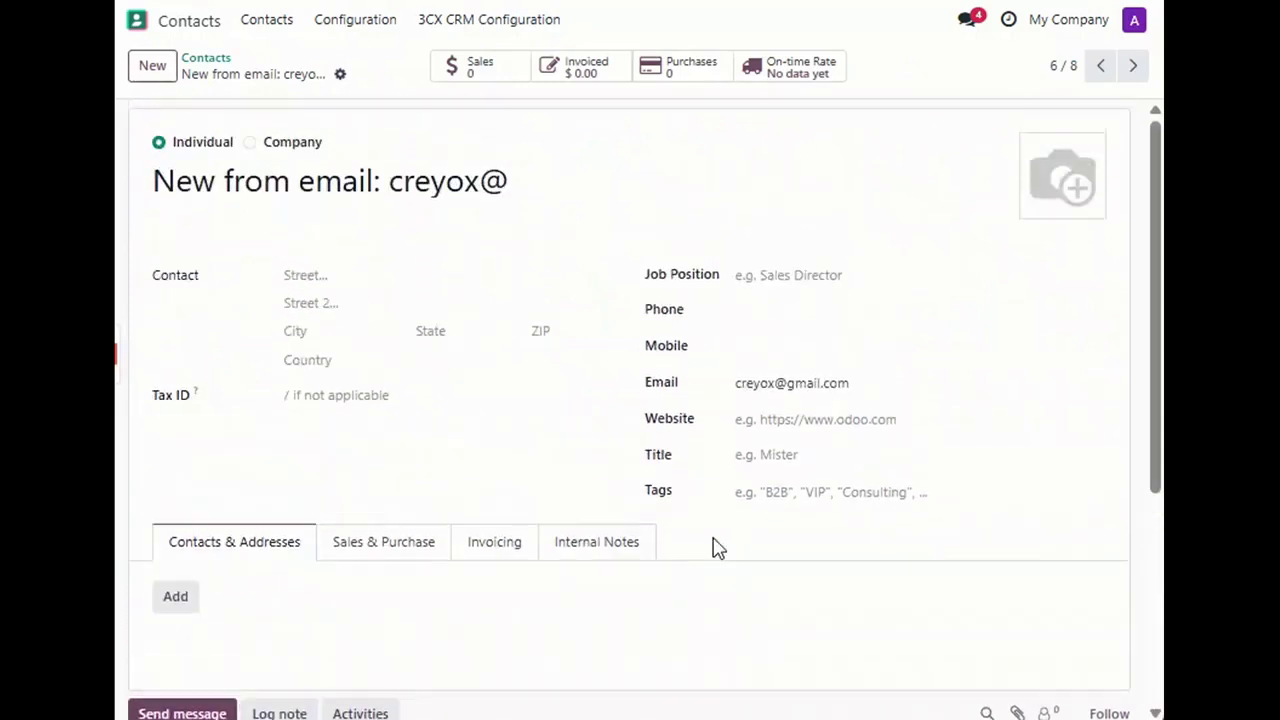
# Review the chat journal logged on the live-chat contact, including its duration and messages
pyautogui.scroll(-4, 548, 470)
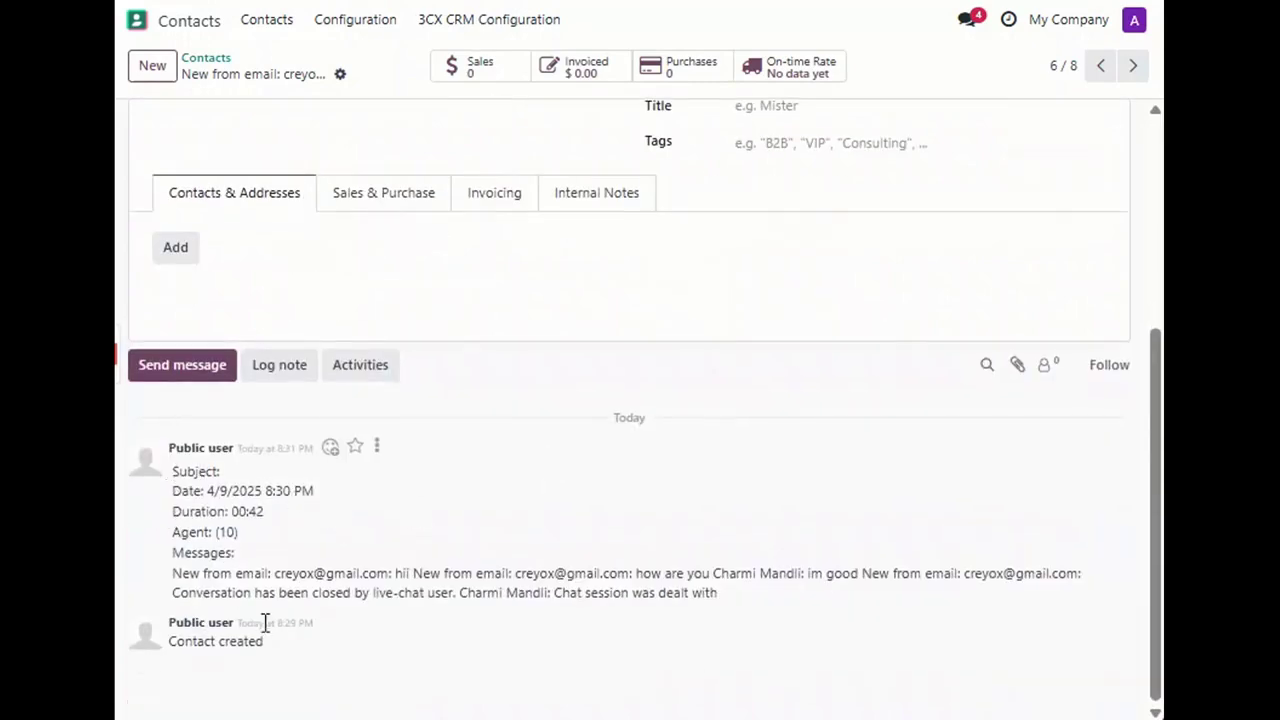
pyautogui.moveTo(232, 511); pyautogui.dragTo(264, 512)
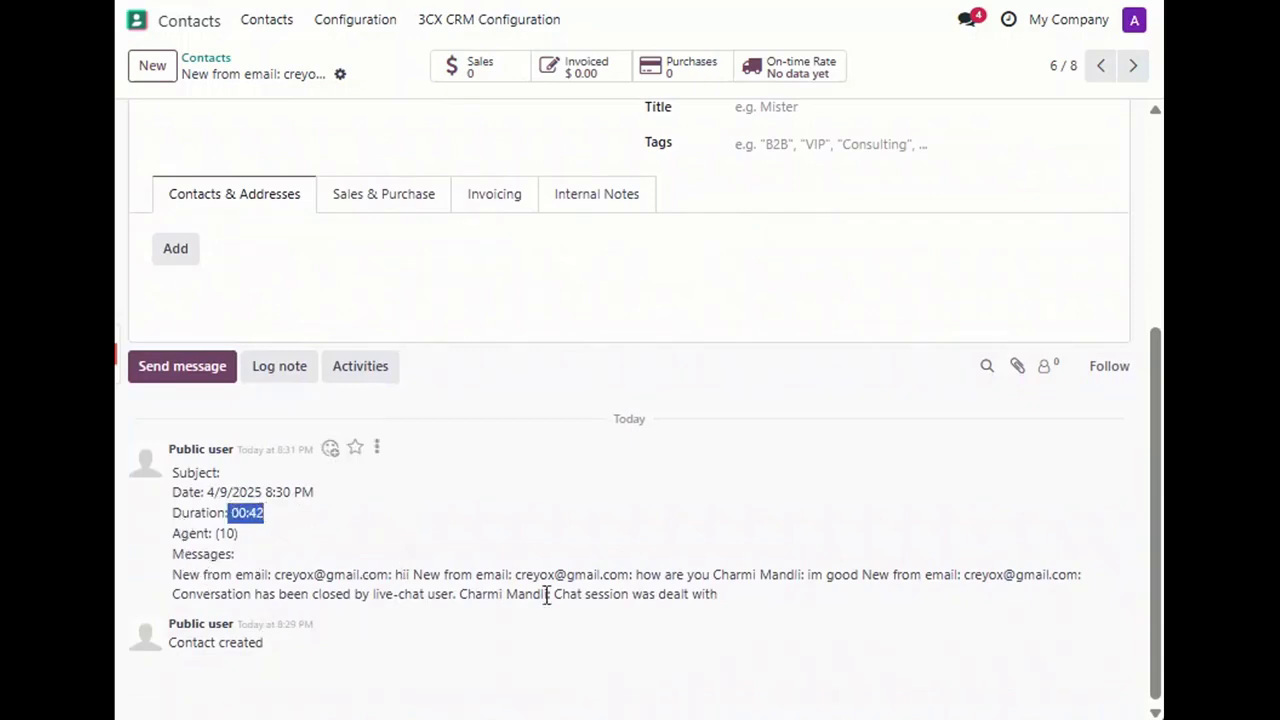
pyautogui.scroll(2, 688, 515)
pyautogui.scroll(5, 688, 515)
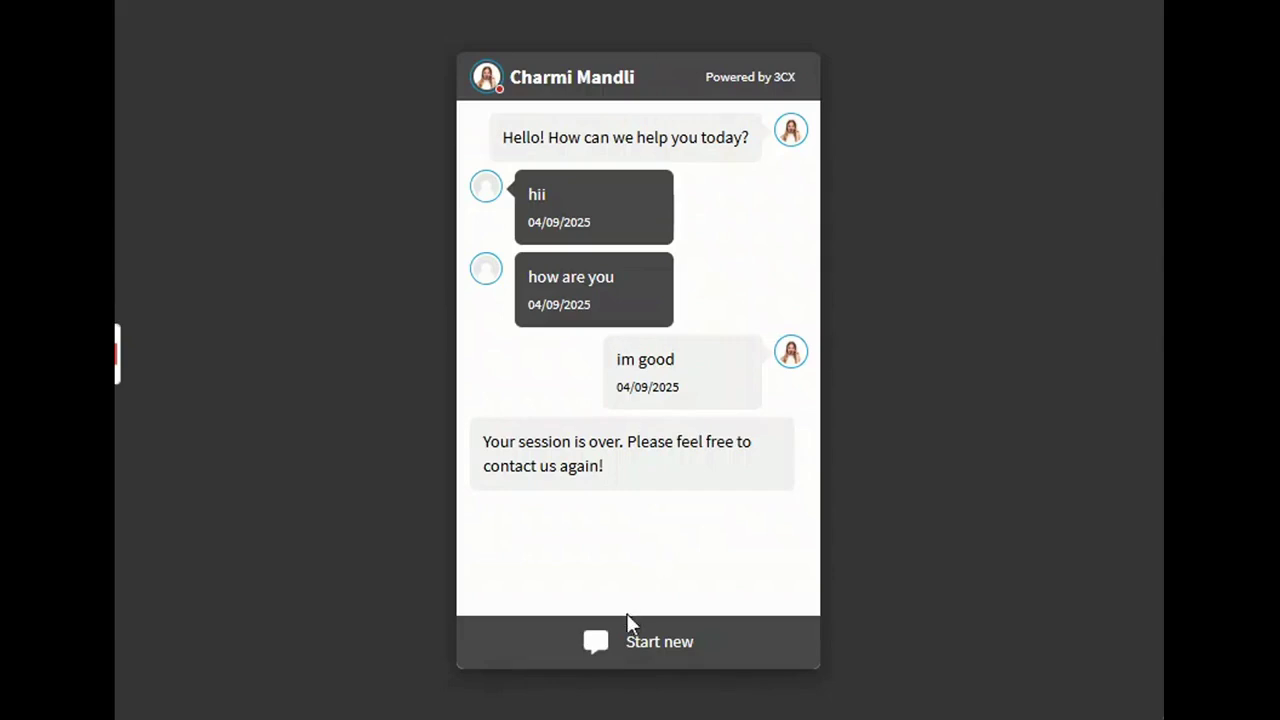
# Start a new session in the 3CX chat widget, place a call from it and end the call
pyautogui.click(635, 650)
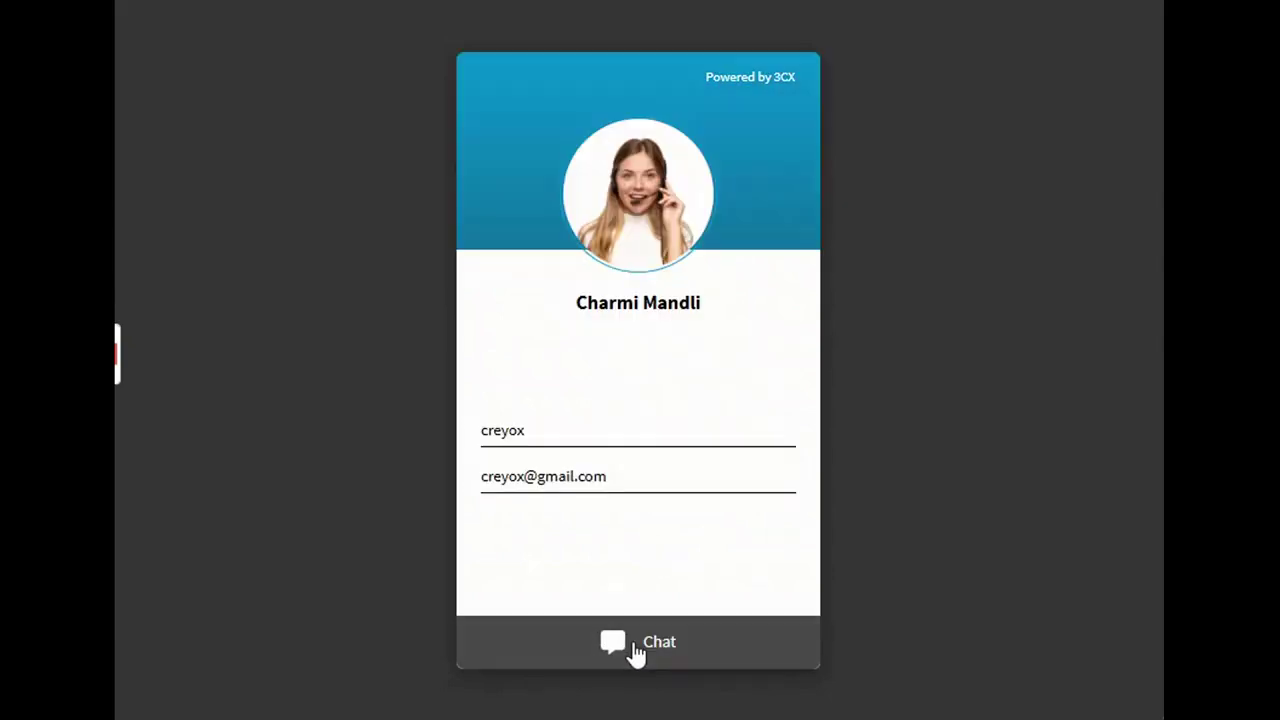
pyautogui.click(636, 654)
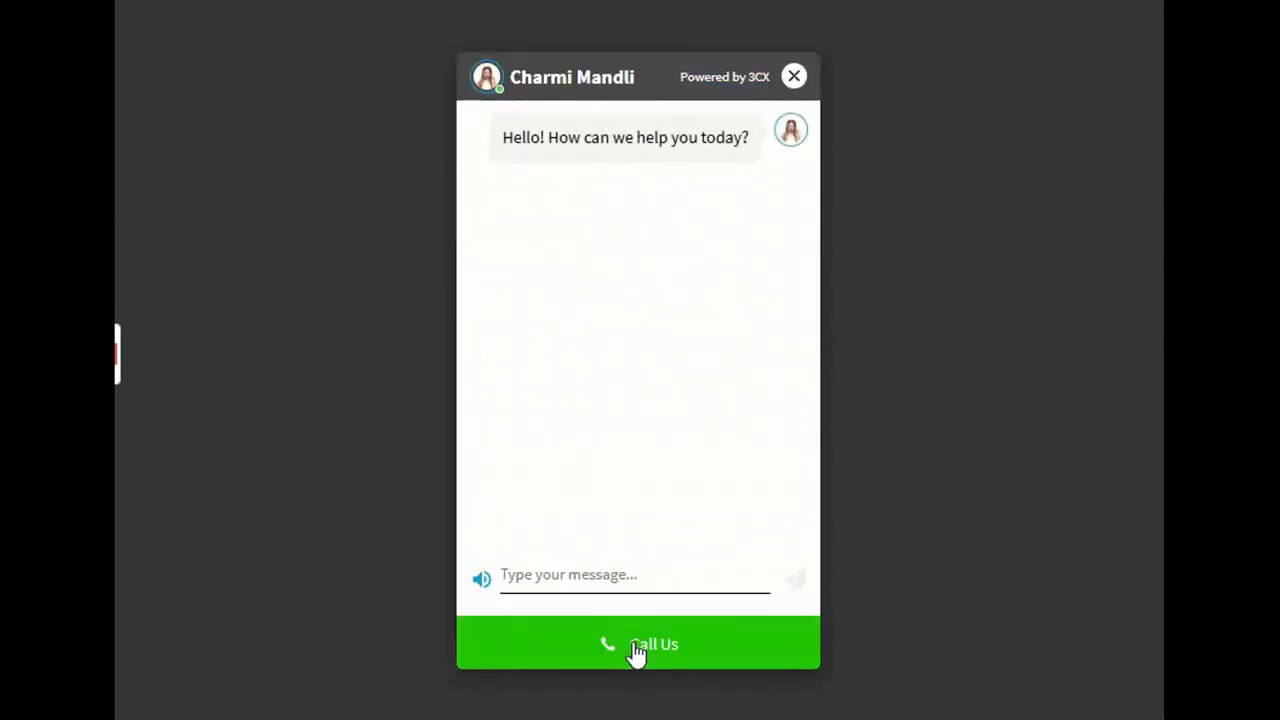
pyautogui.click(633, 643)
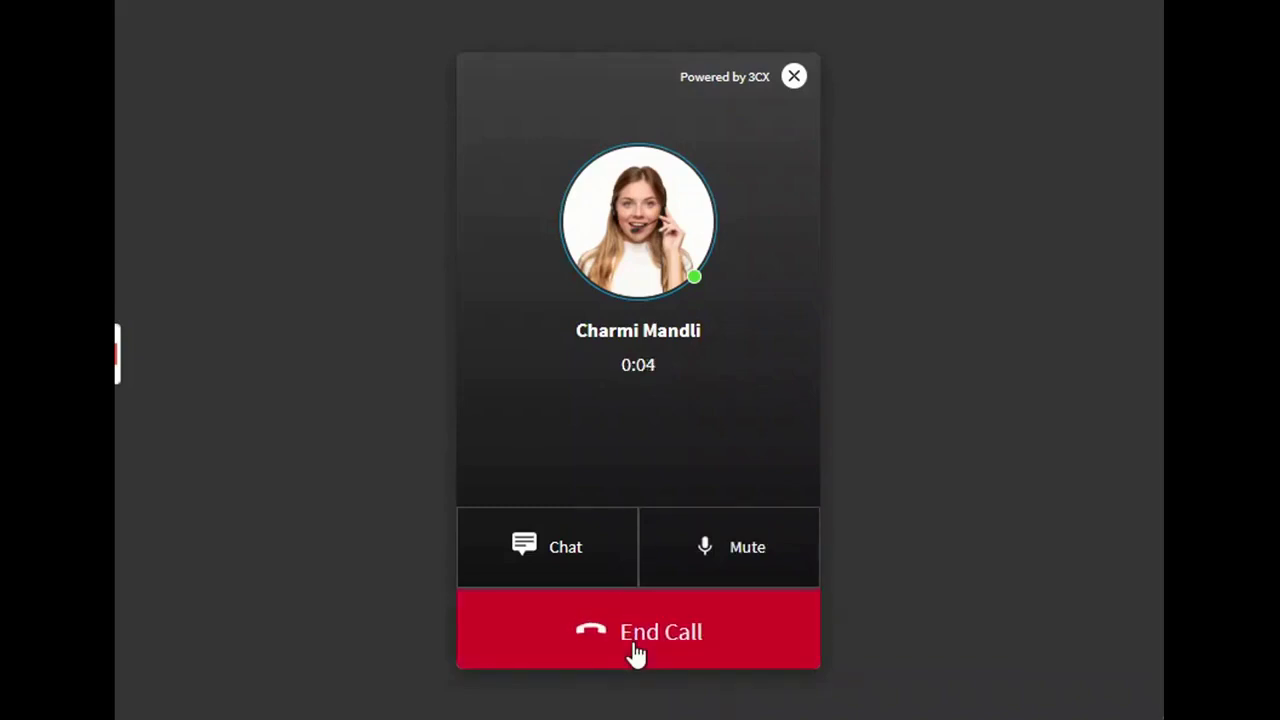
pyautogui.click(636, 654)
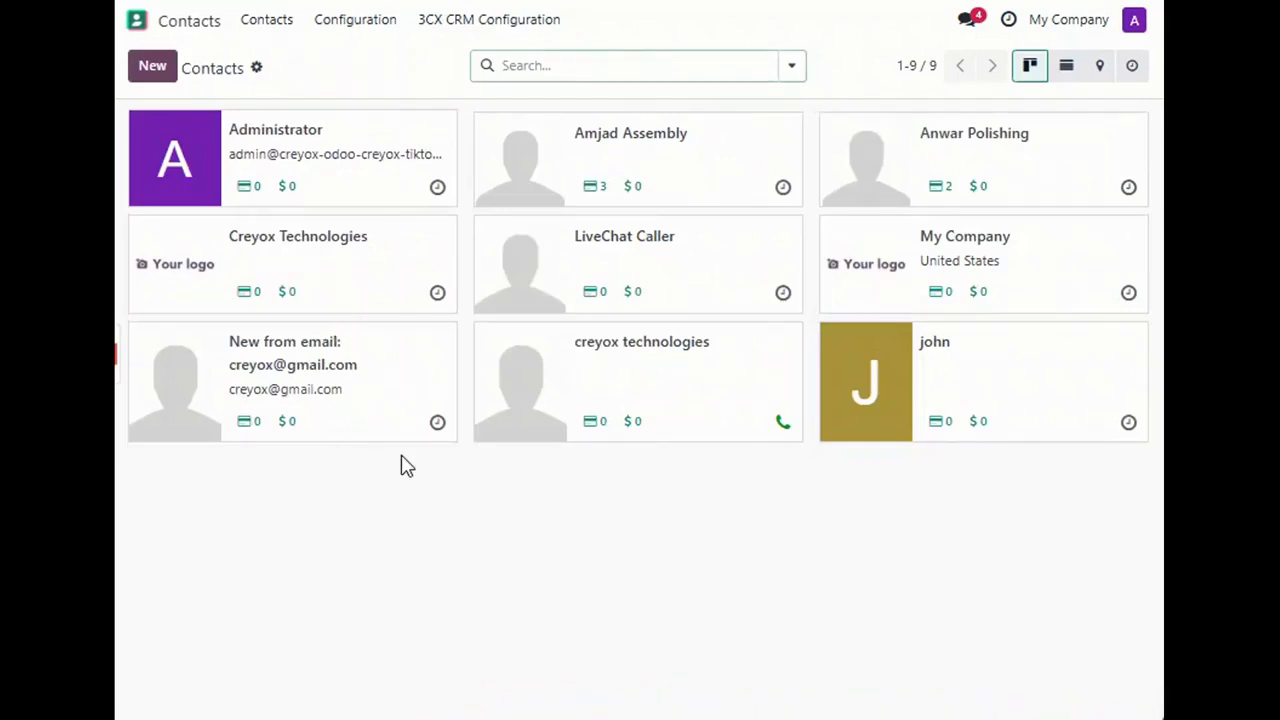
# Open the LiveChat Caller contact in Odoo and review the call log details recorded for the widget call
pyautogui.click(604, 250)
pyautogui.scroll(-1, 483, 515)
pyautogui.scroll(-3, 483, 515)
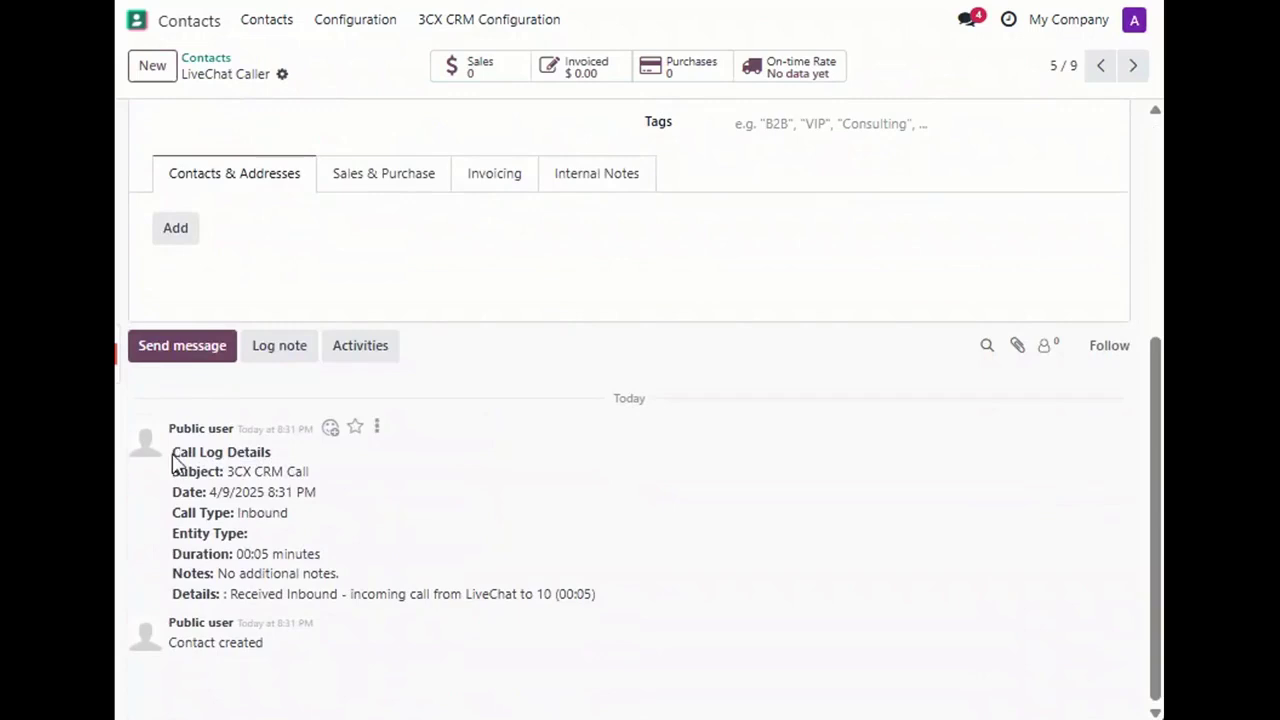
pyautogui.scroll(2, 683, 689)
pyautogui.scroll(-2, 551, 591)
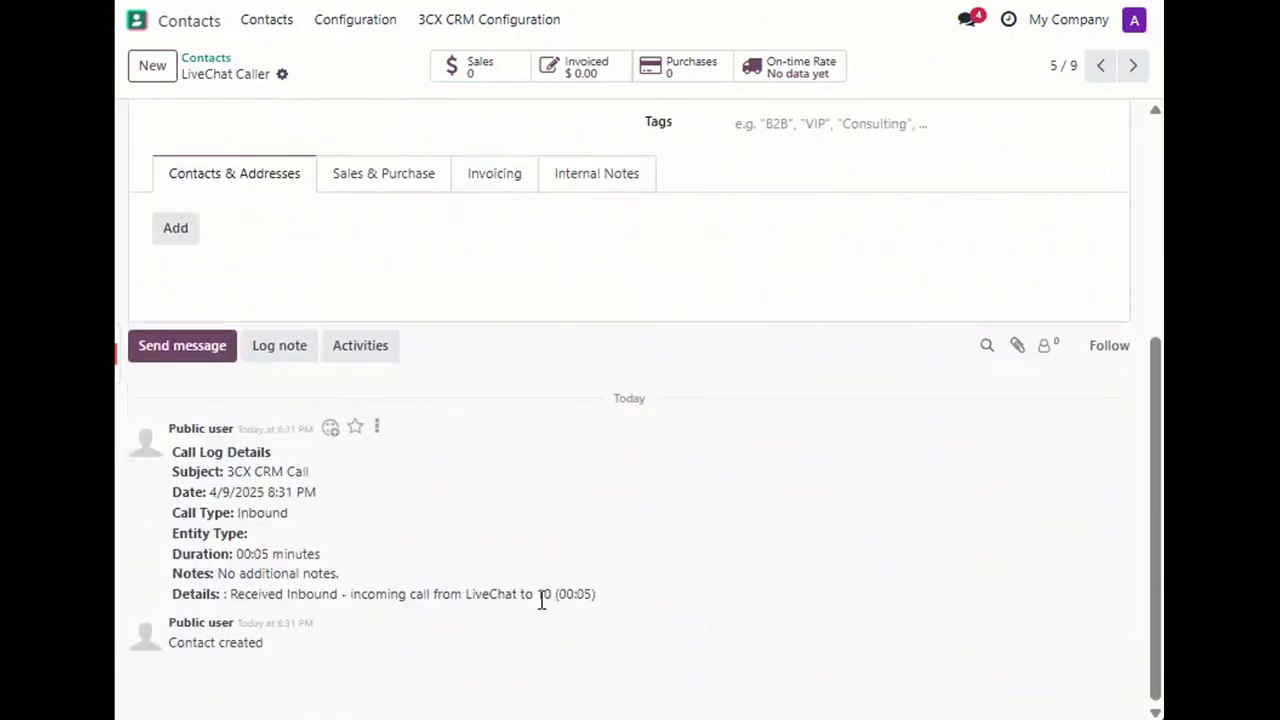